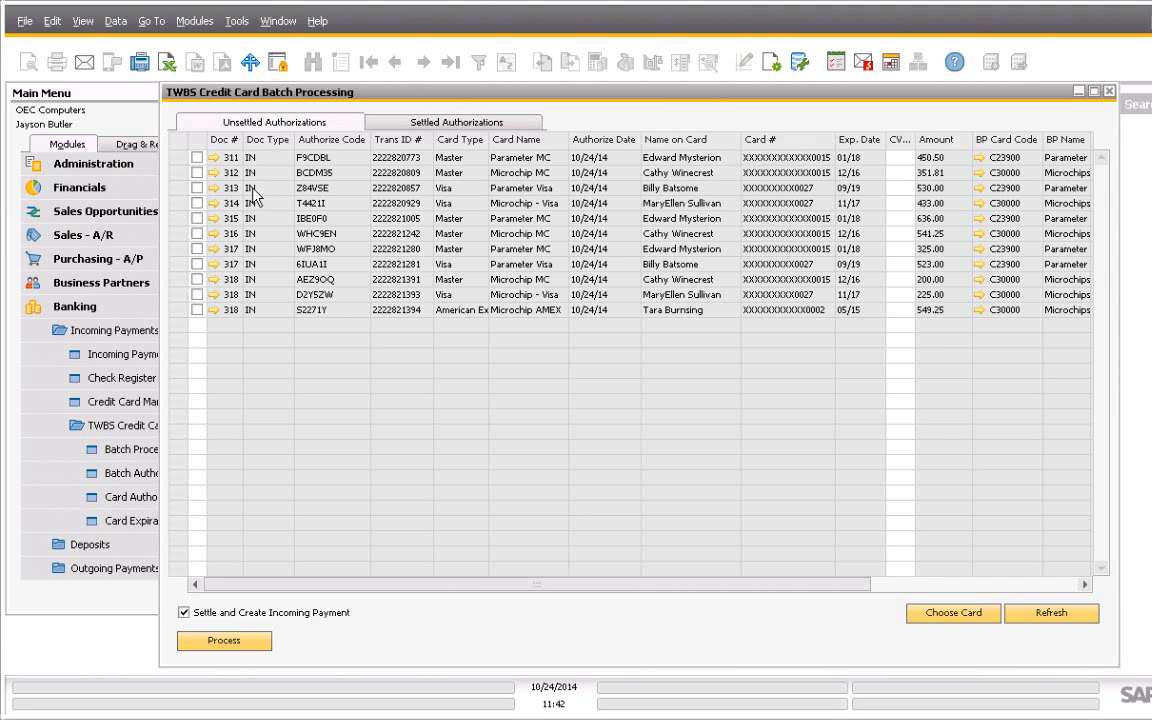
Step: Settle the unsettled authorizations of documents 311, 314 and 316 and create their incoming payments in one process run
click(196, 158)
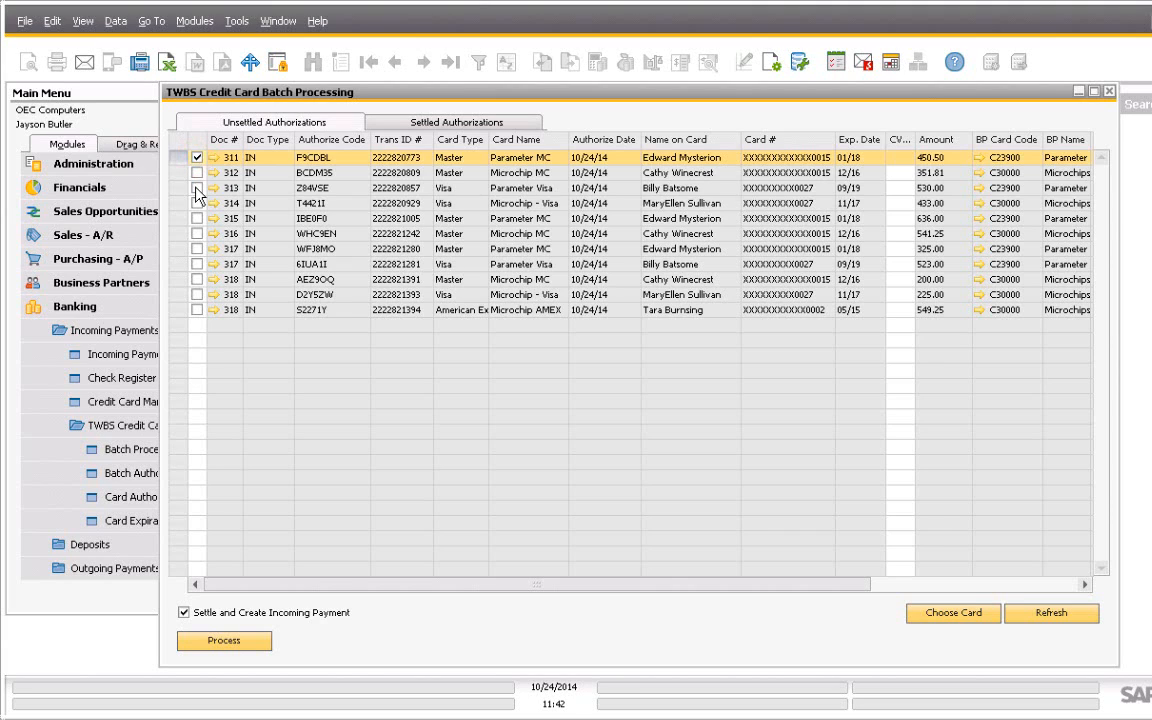
click(197, 203)
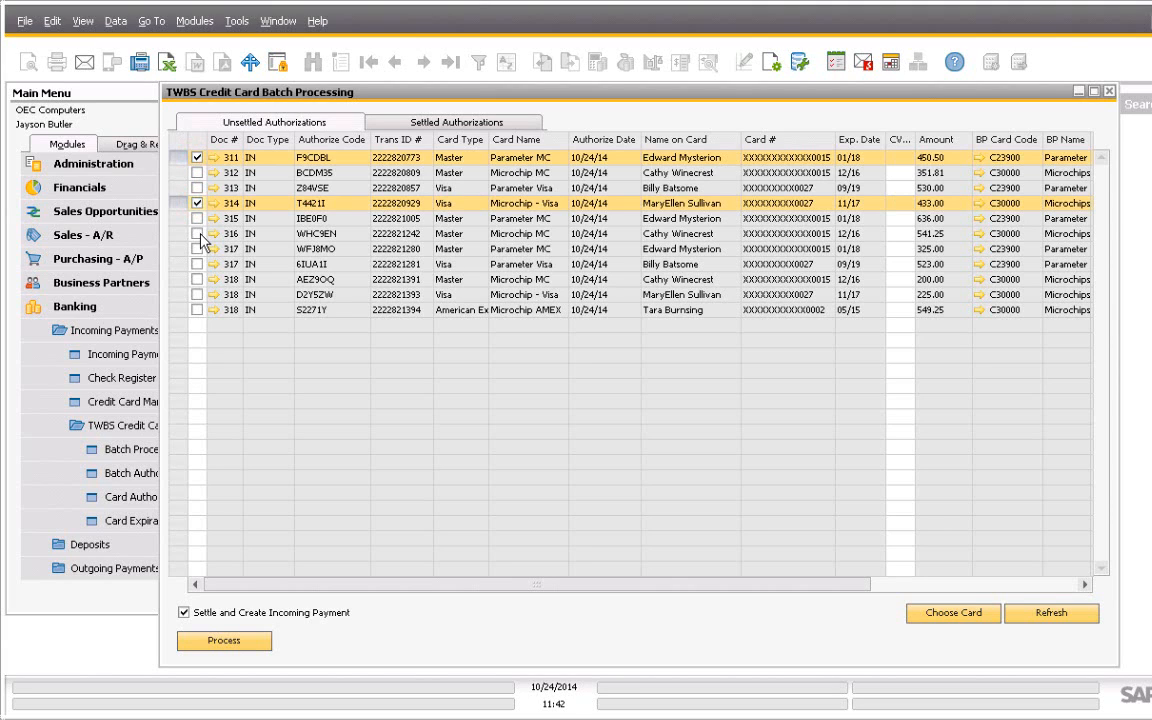
click(198, 233)
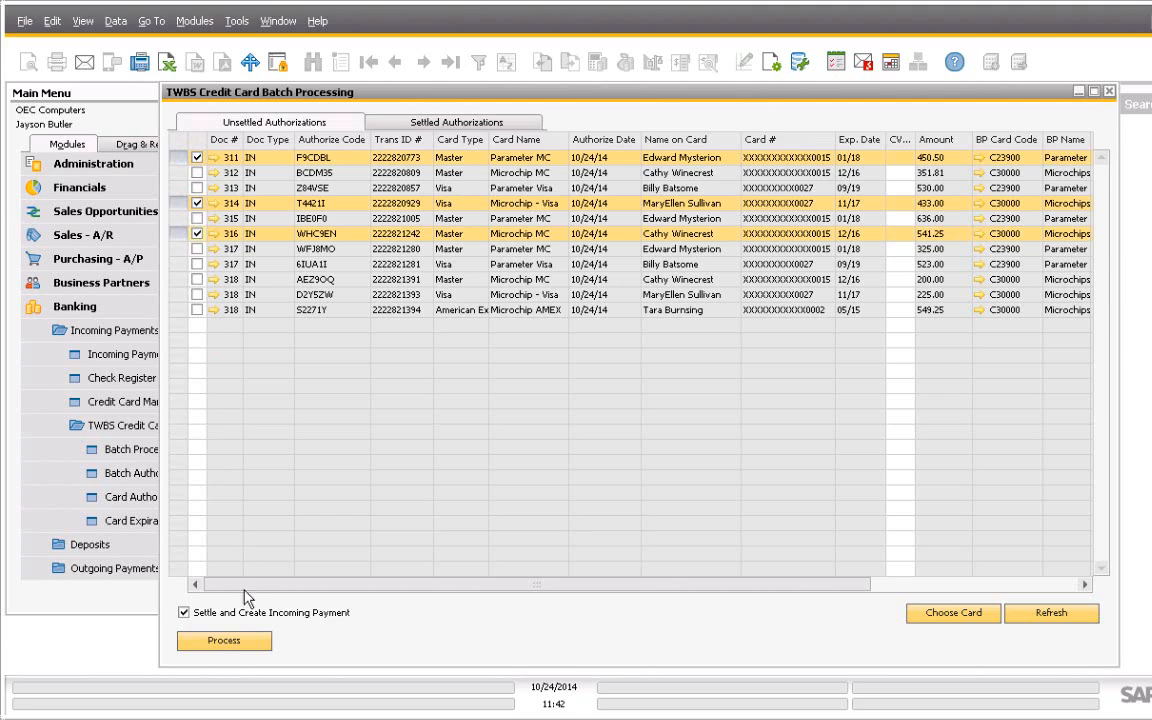
click(229, 642)
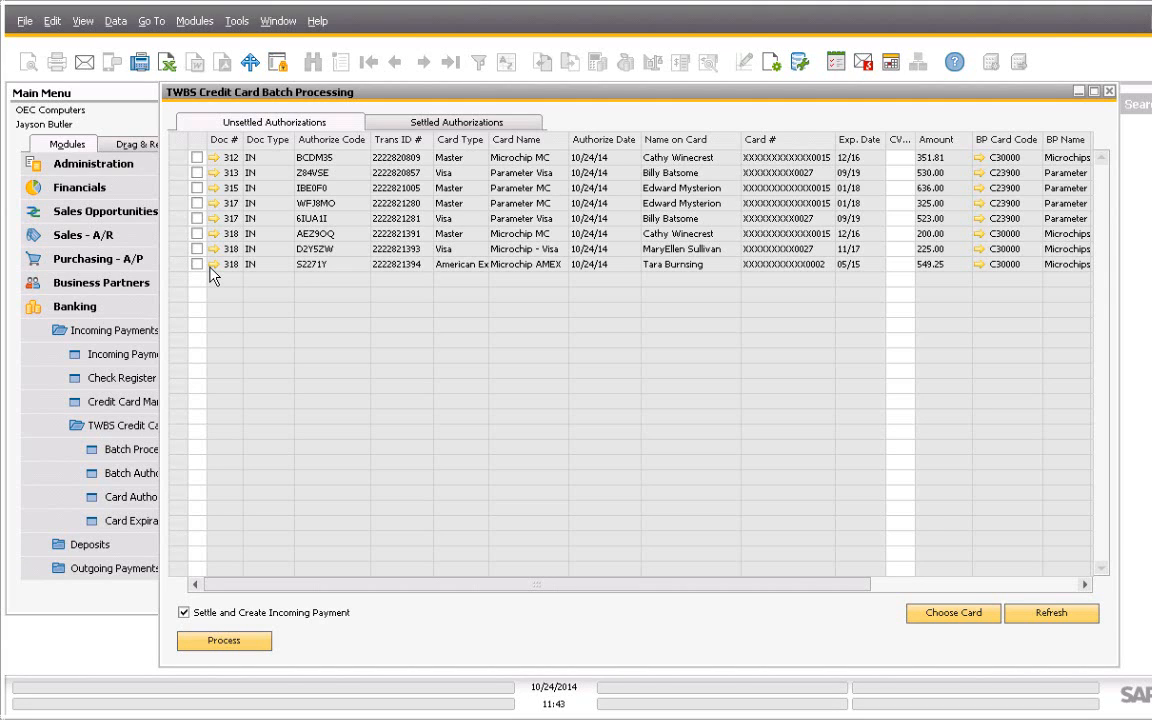
Step: Settle only the authorization of document 313, with Settle and Create Incoming Payment turned off
click(198, 173)
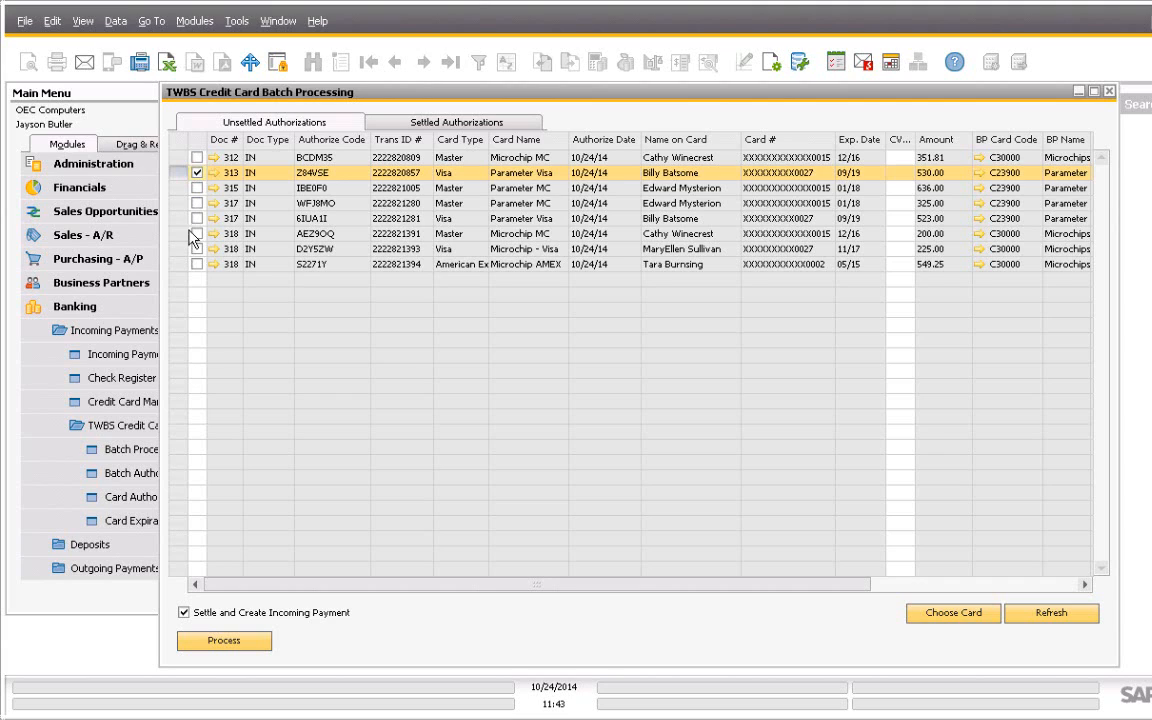
click(184, 612)
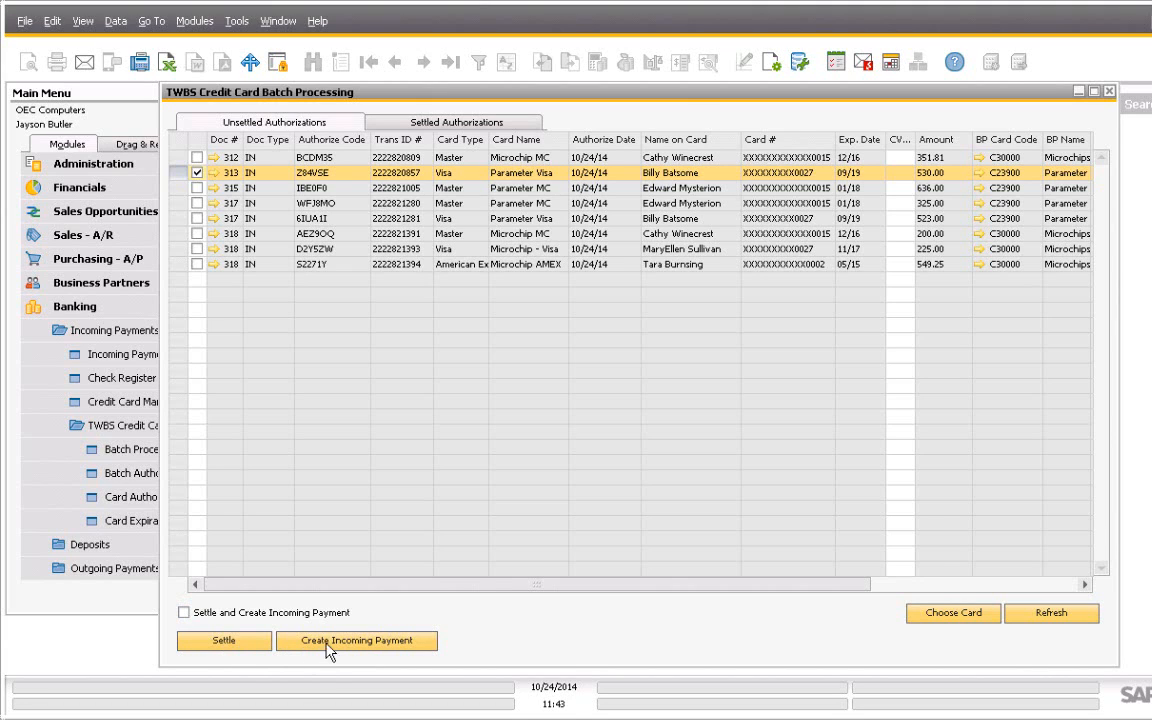
click(236, 641)
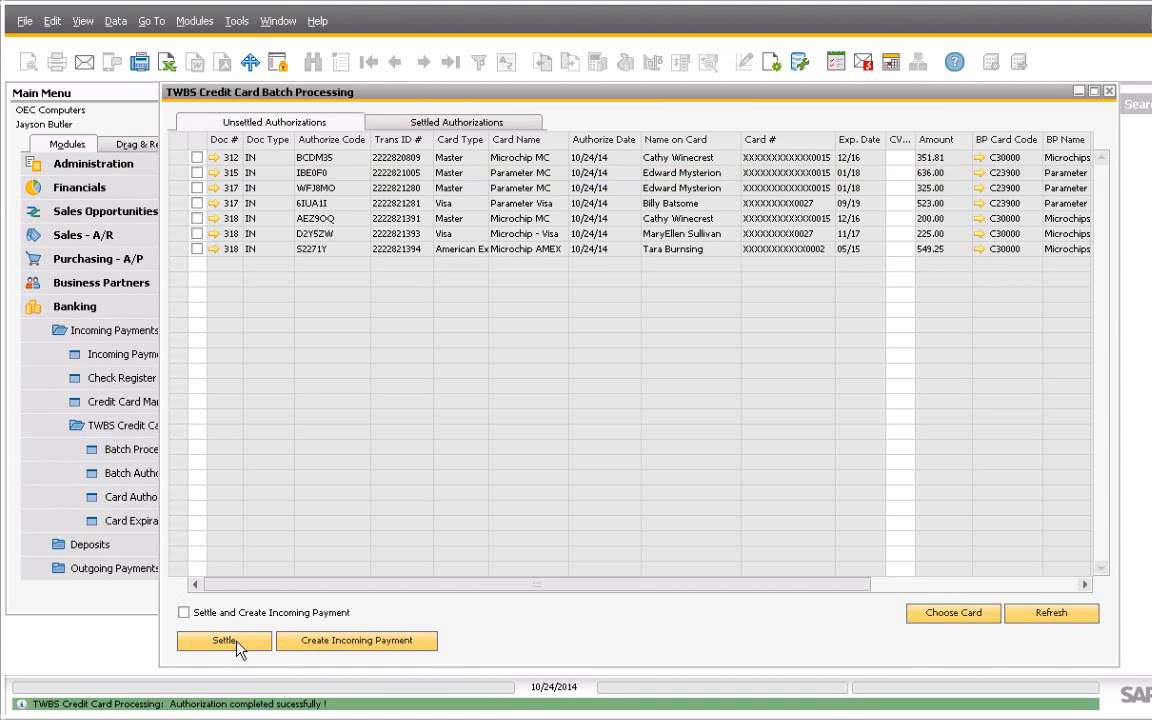
Step: Create the incoming payment for document 313 from the settled authorizations
click(513, 123)
click(197, 157)
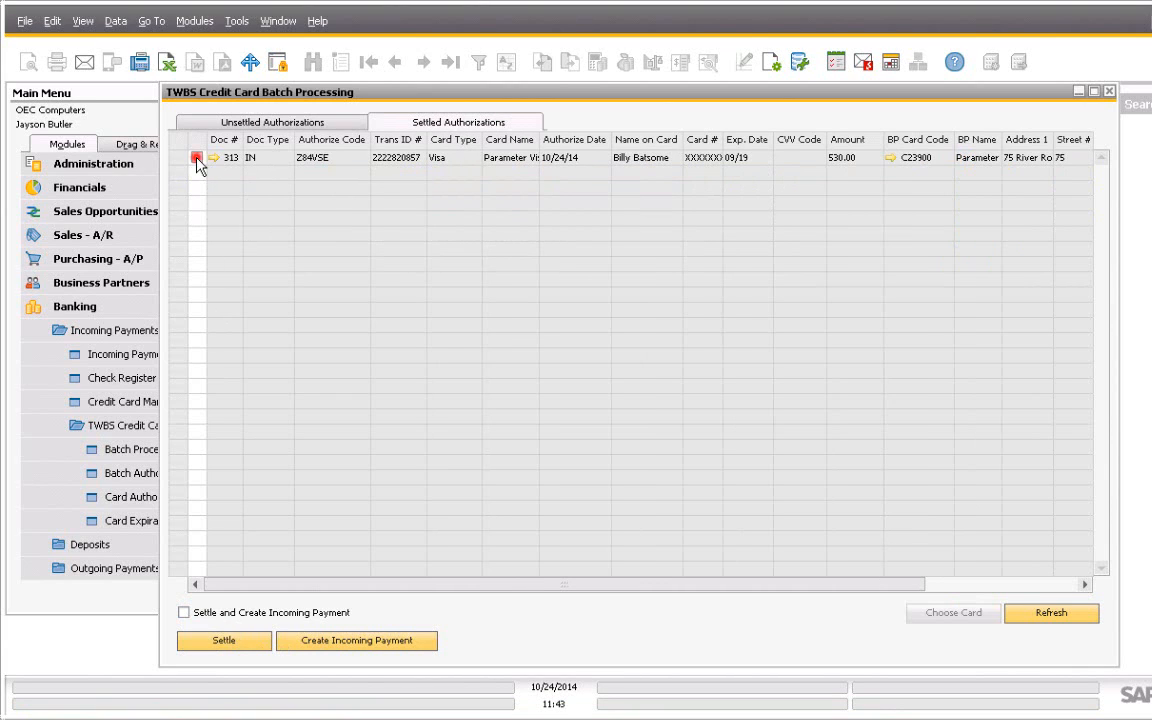
click(357, 640)
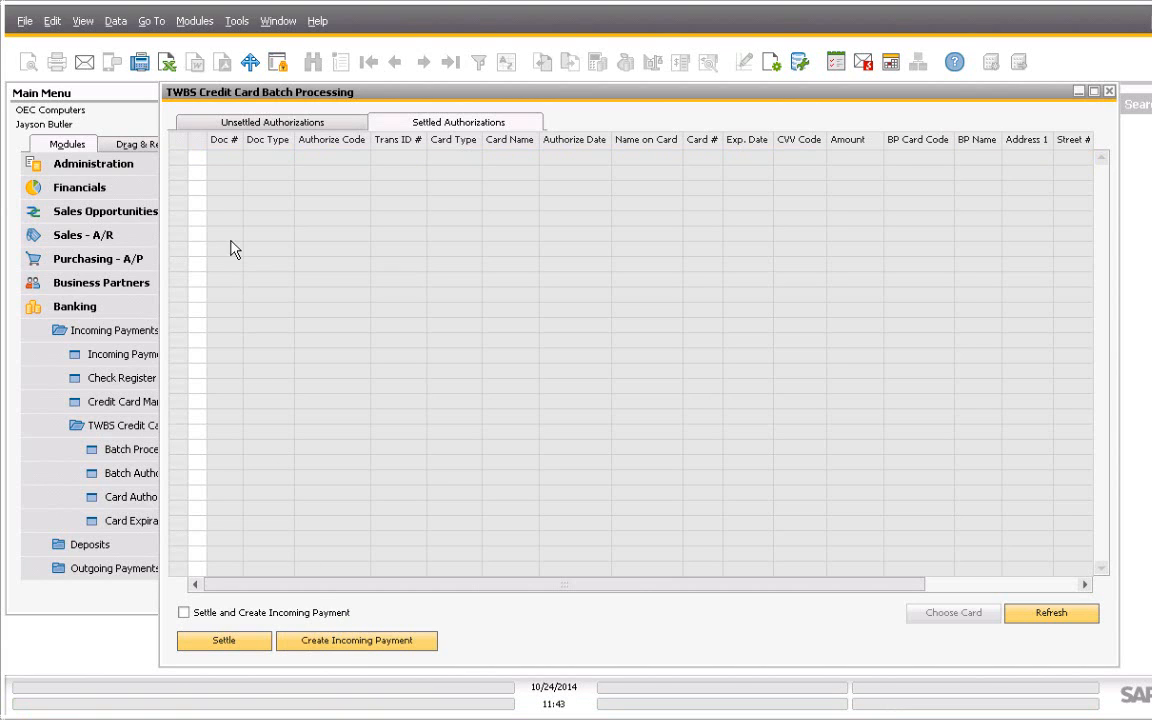
Step: Settle and create incoming payments together for document 318's Master and Visa authorizations, leaving its American Express authorization unselected
click(238, 122)
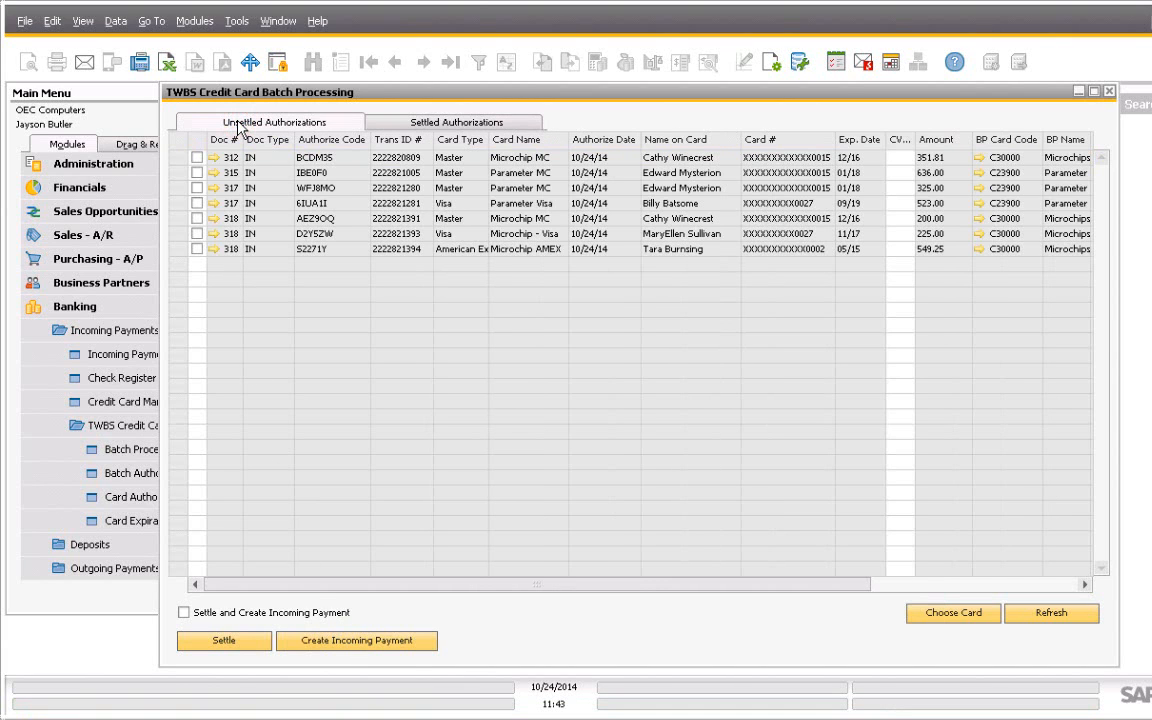
click(197, 218)
click(197, 233)
click(197, 249)
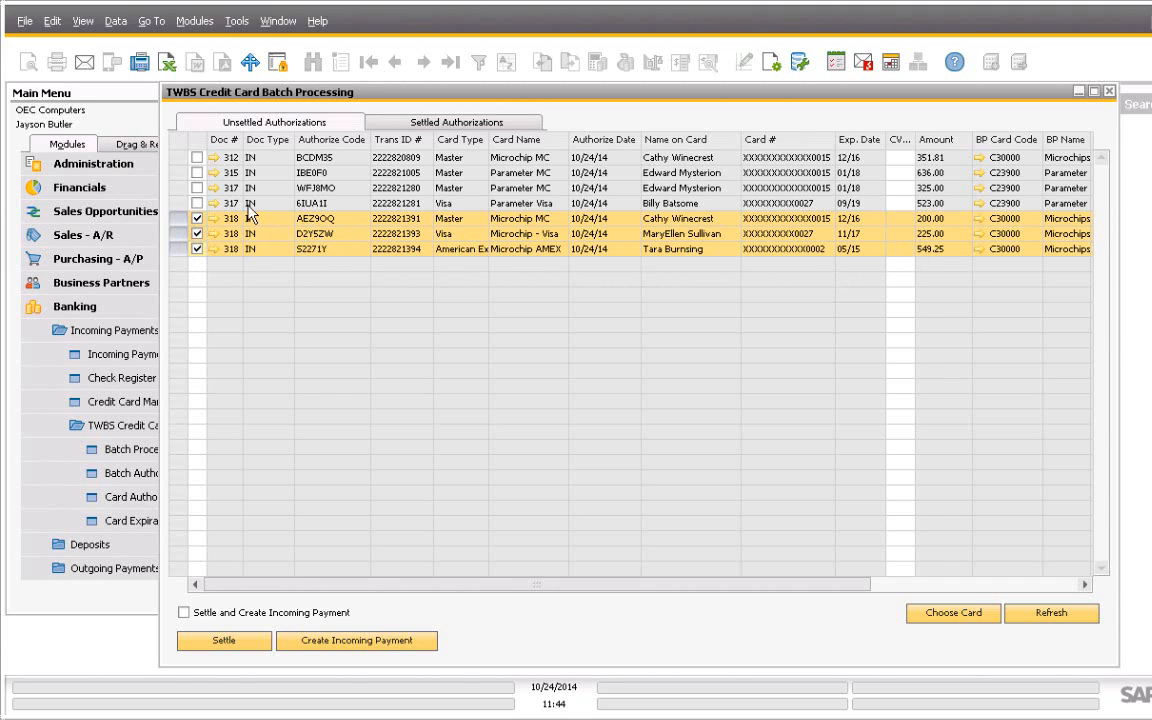
click(184, 612)
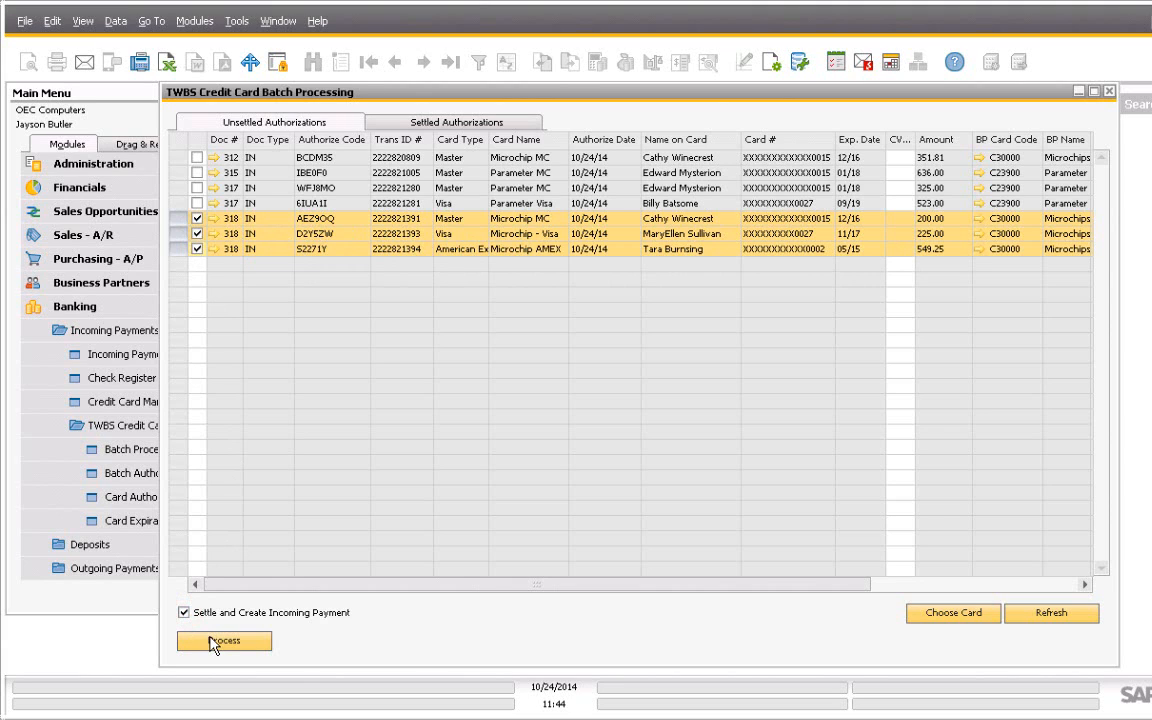
click(197, 249)
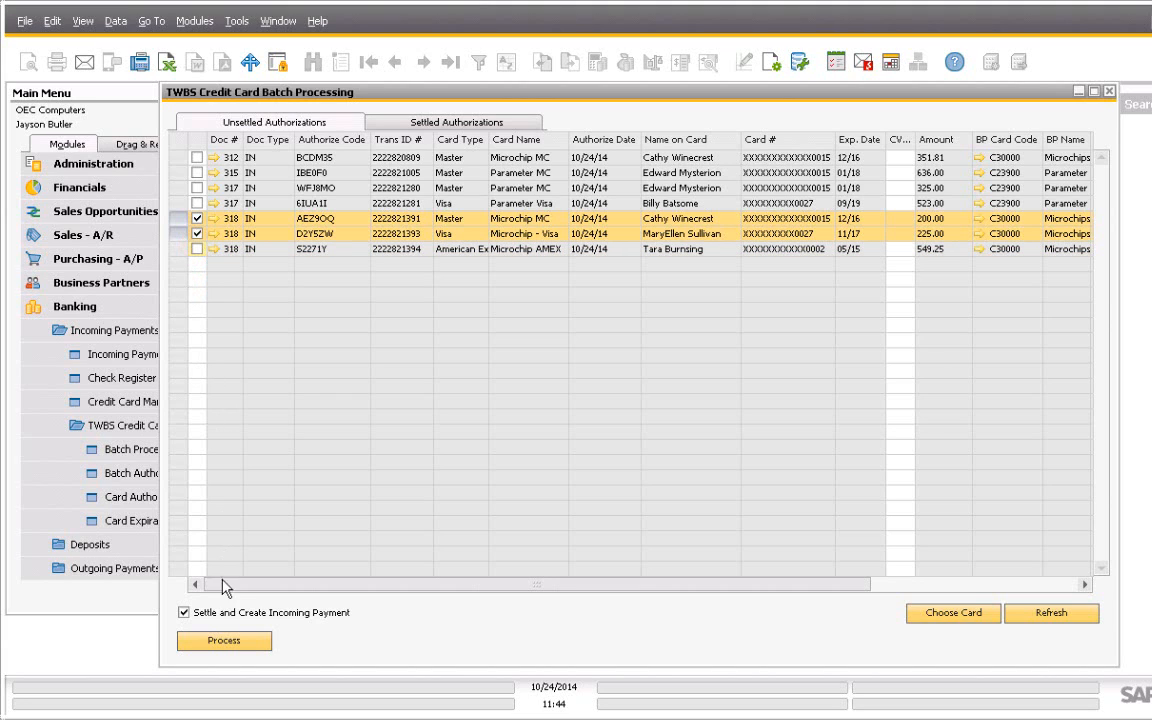
click(224, 643)
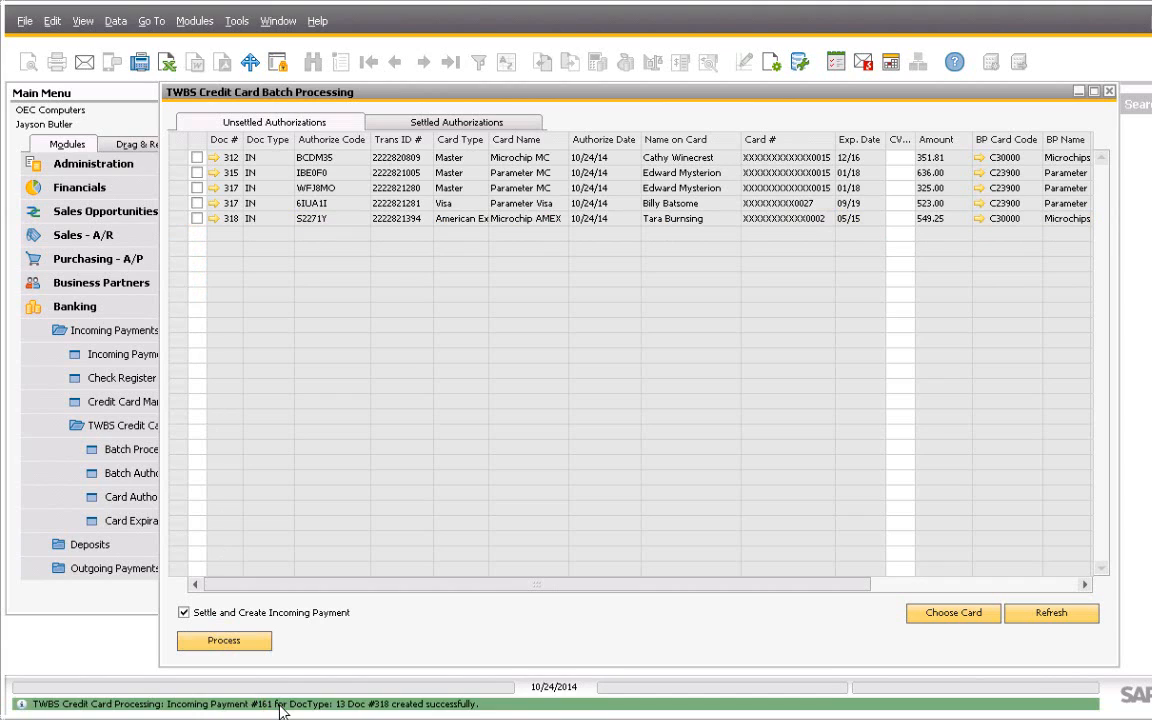
Step: Review invoice 318 and the two latest incoming payments recorded against it
click(213, 218)
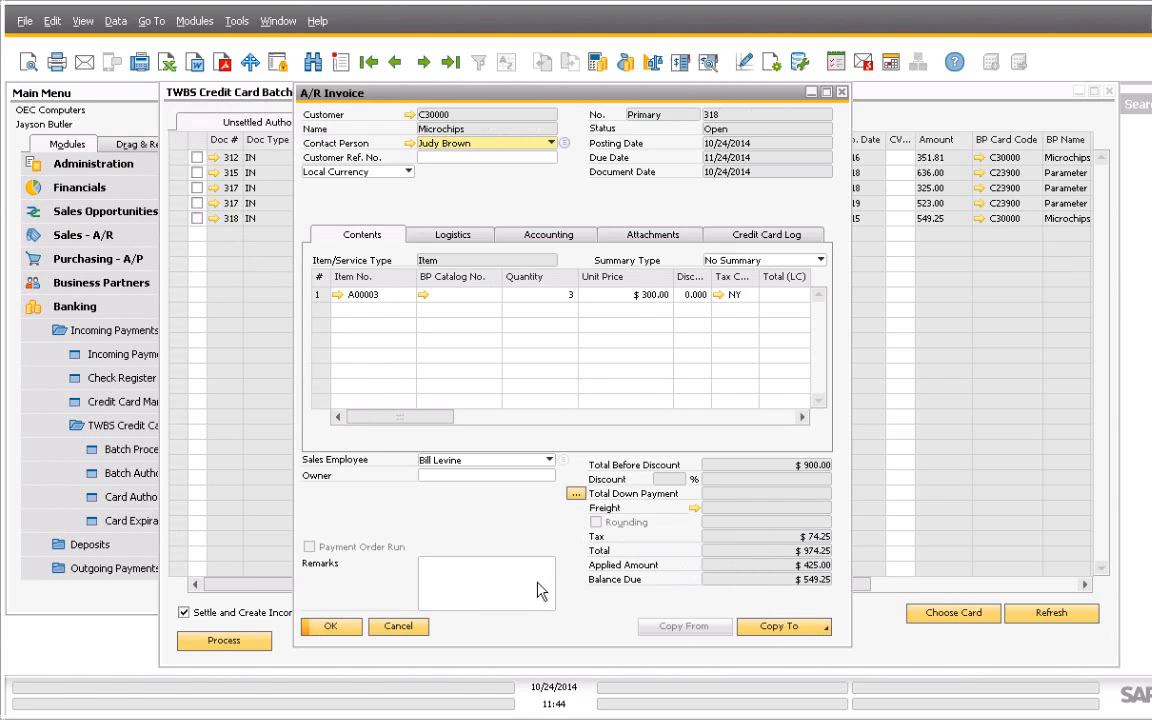
click(342, 625)
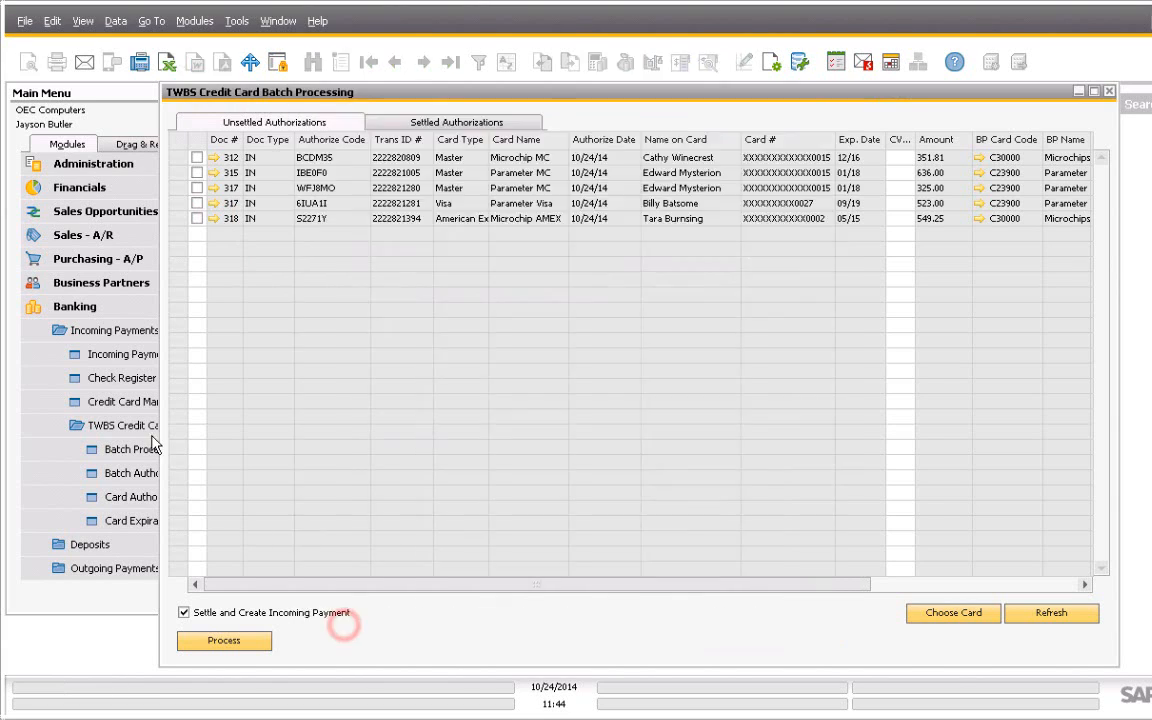
click(100, 353)
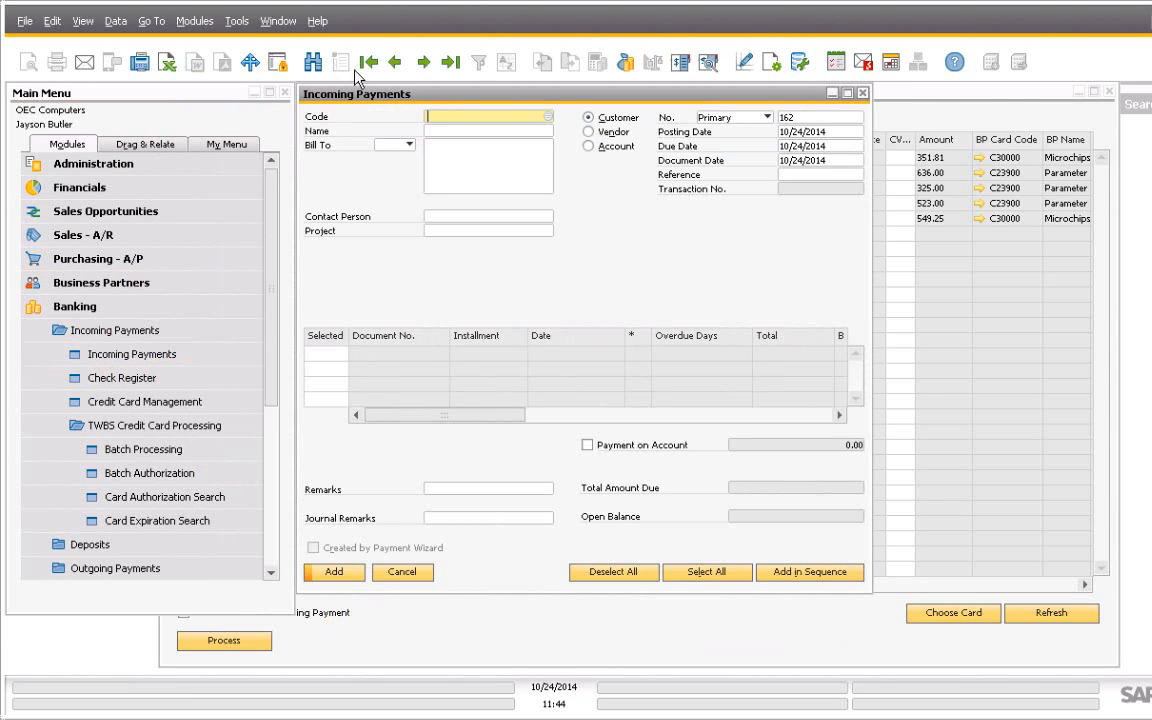
click(397, 63)
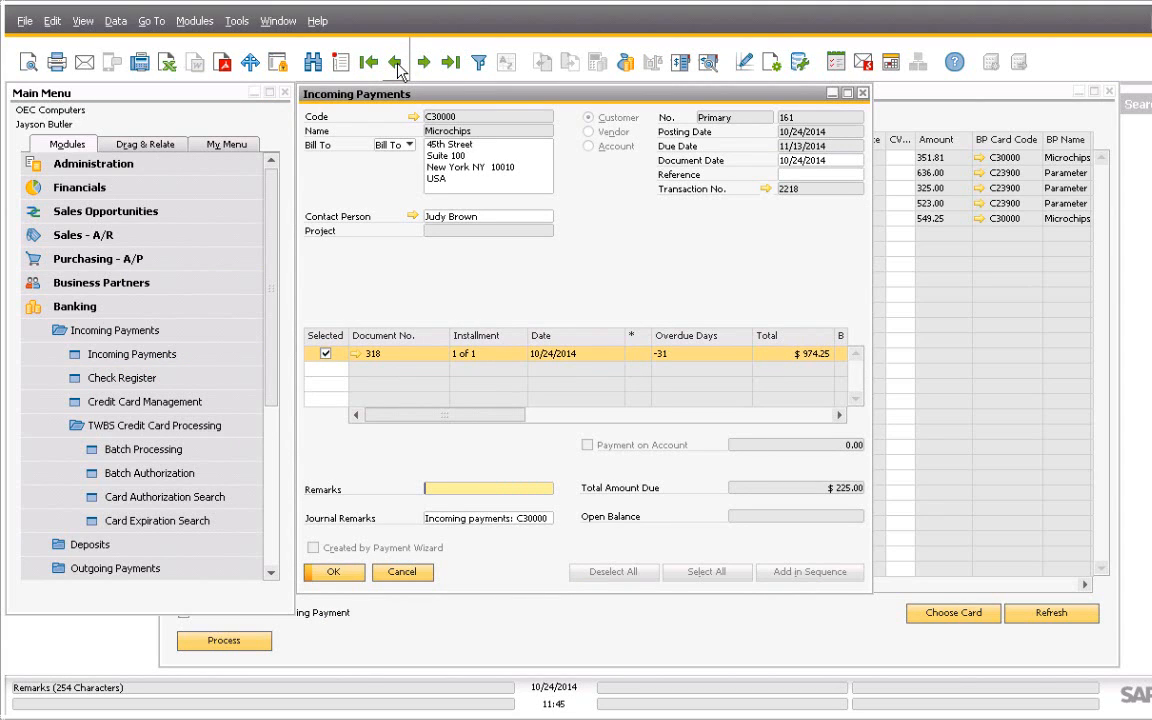
click(396, 63)
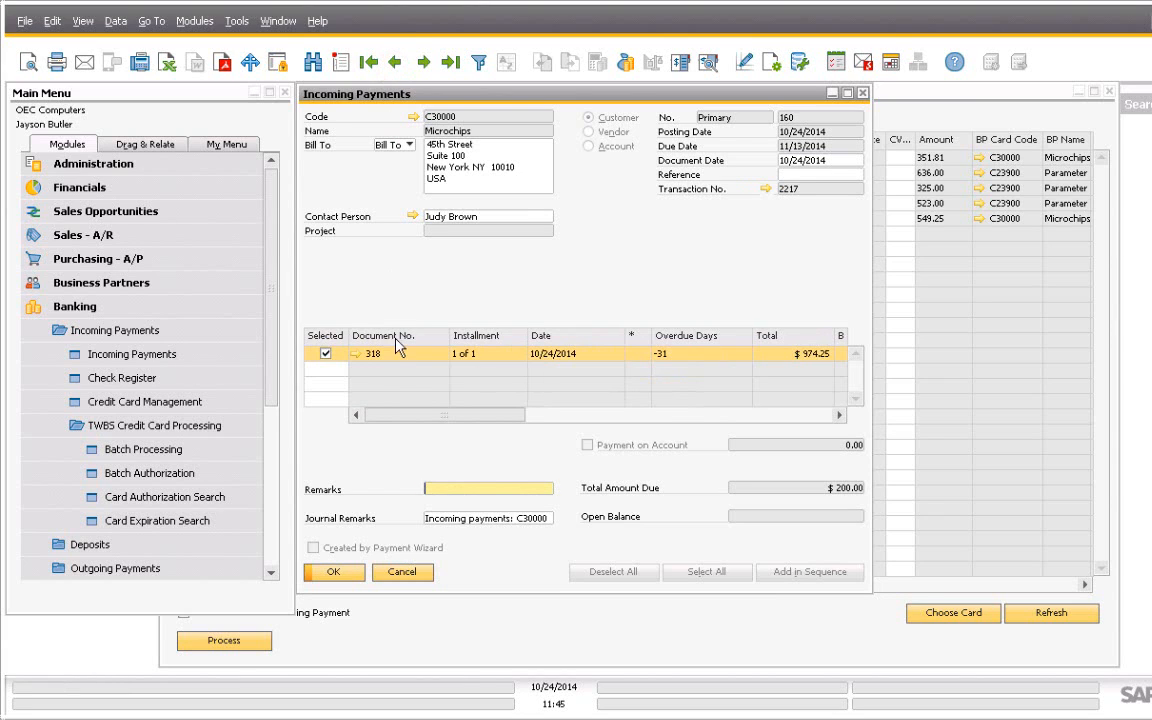
drag(420, 414, 695, 436)
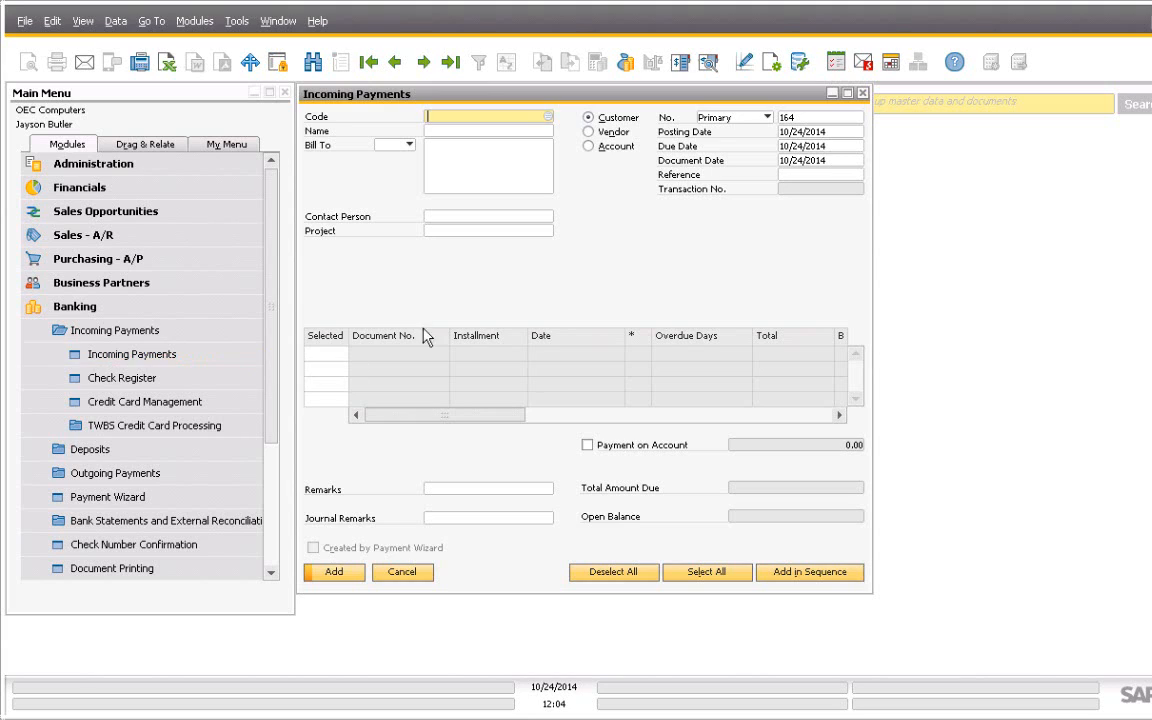
Step: Start an incoming payment for customer Parameter Technology and select invoice 315 for payment
click(491, 116)
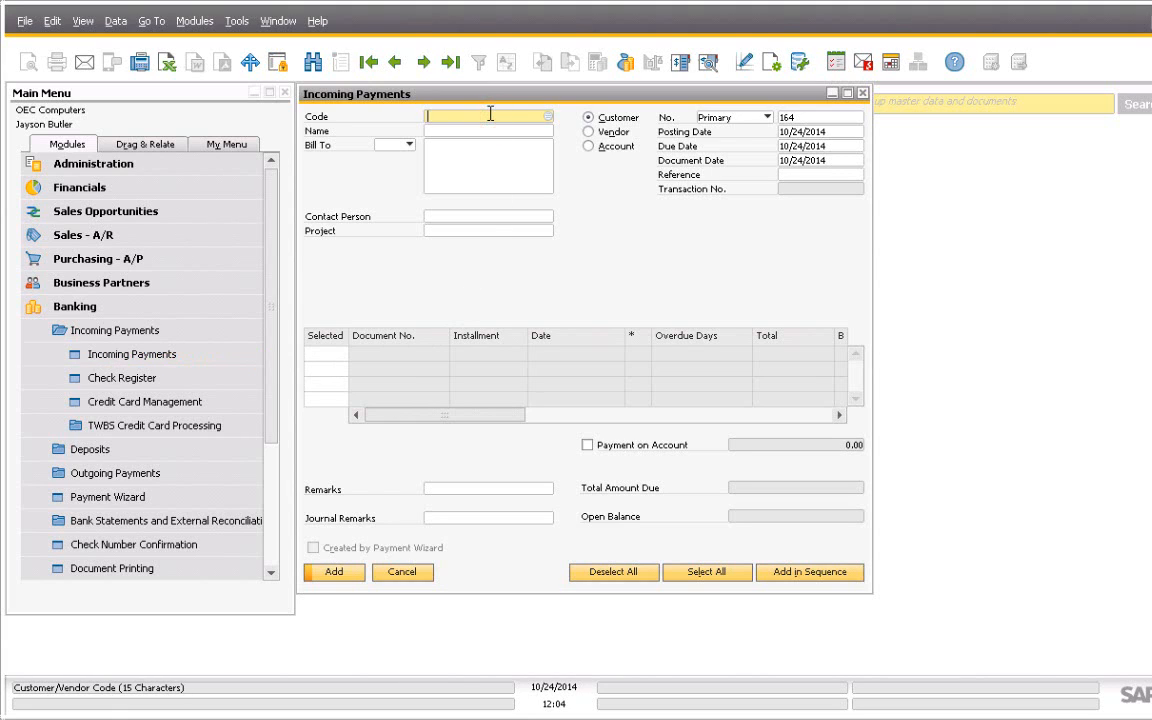
text(c23900)
key(Tab)
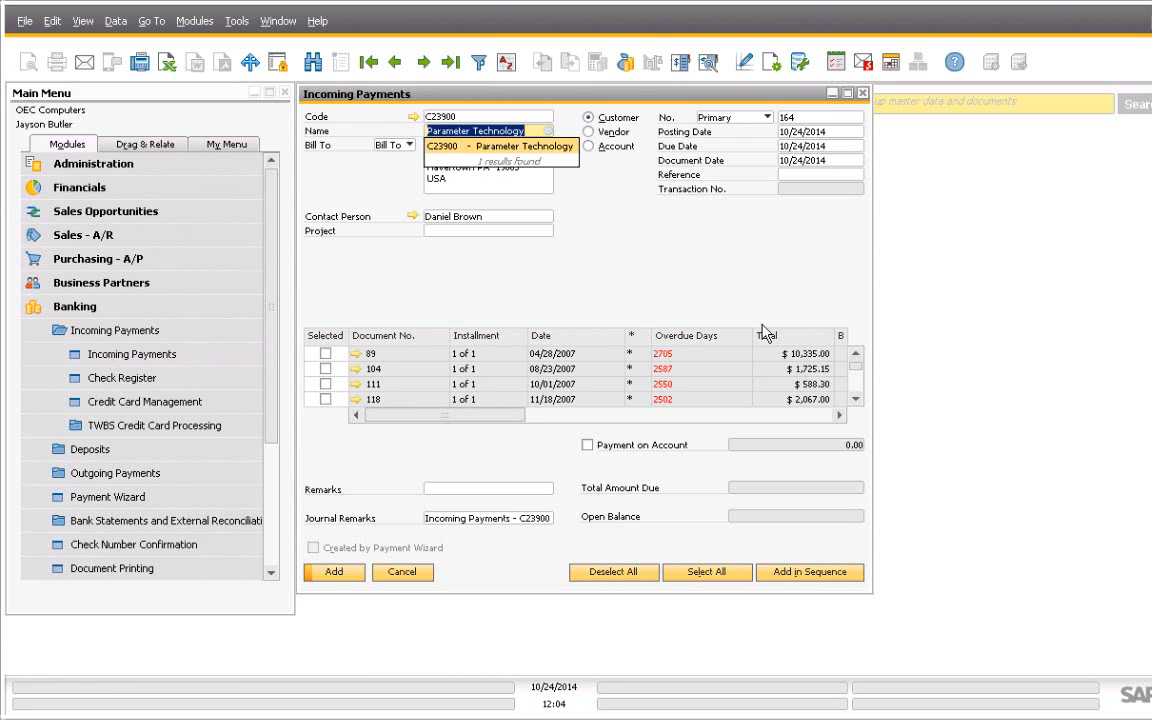
drag(856, 367, 859, 394)
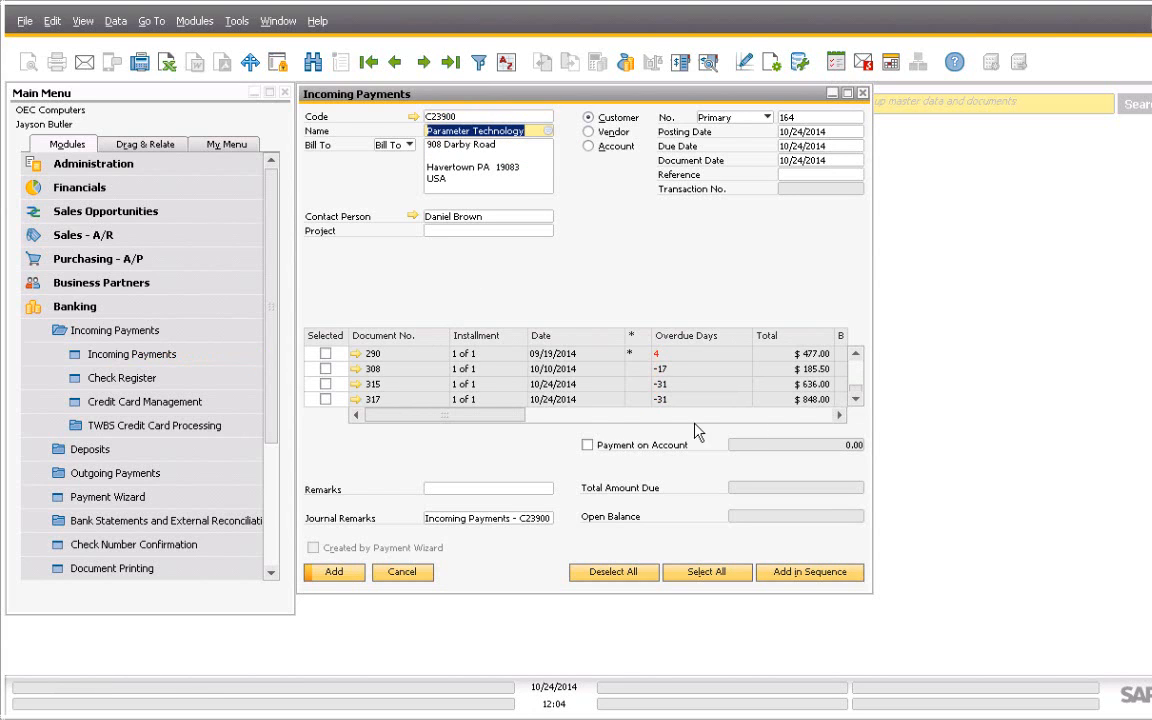
click(325, 384)
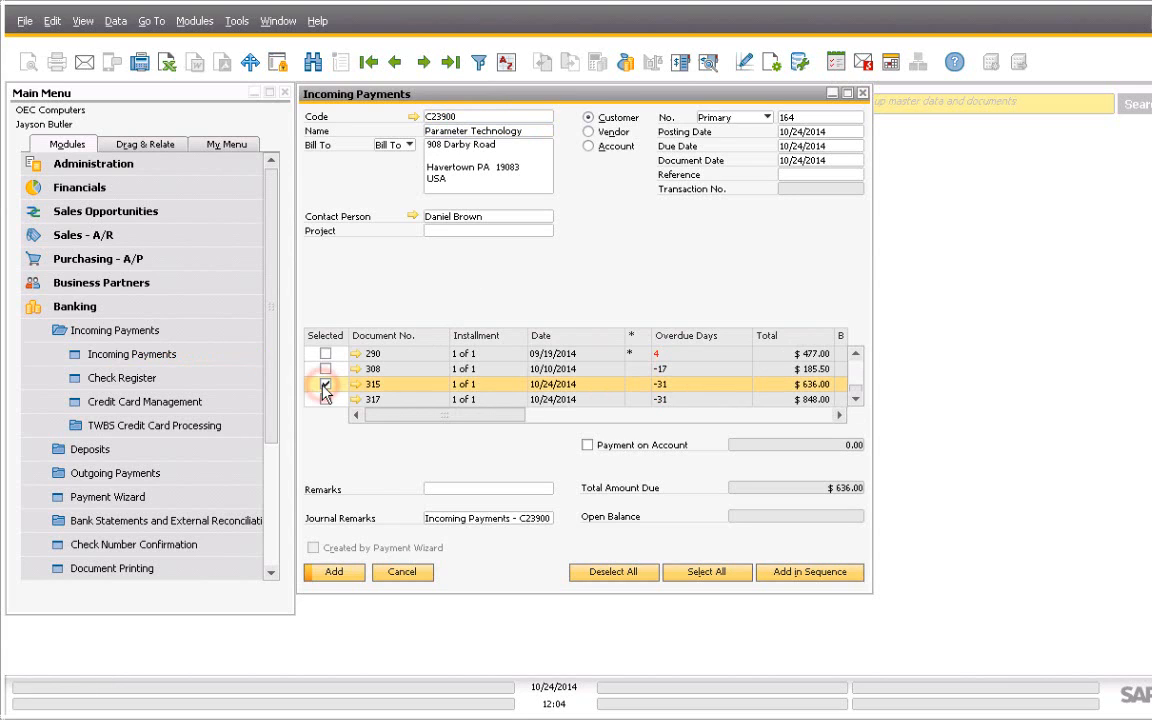
Step: Add the incoming payment with the $636.00 Master card authorization as its payment means and display the saved record
click(583, 416)
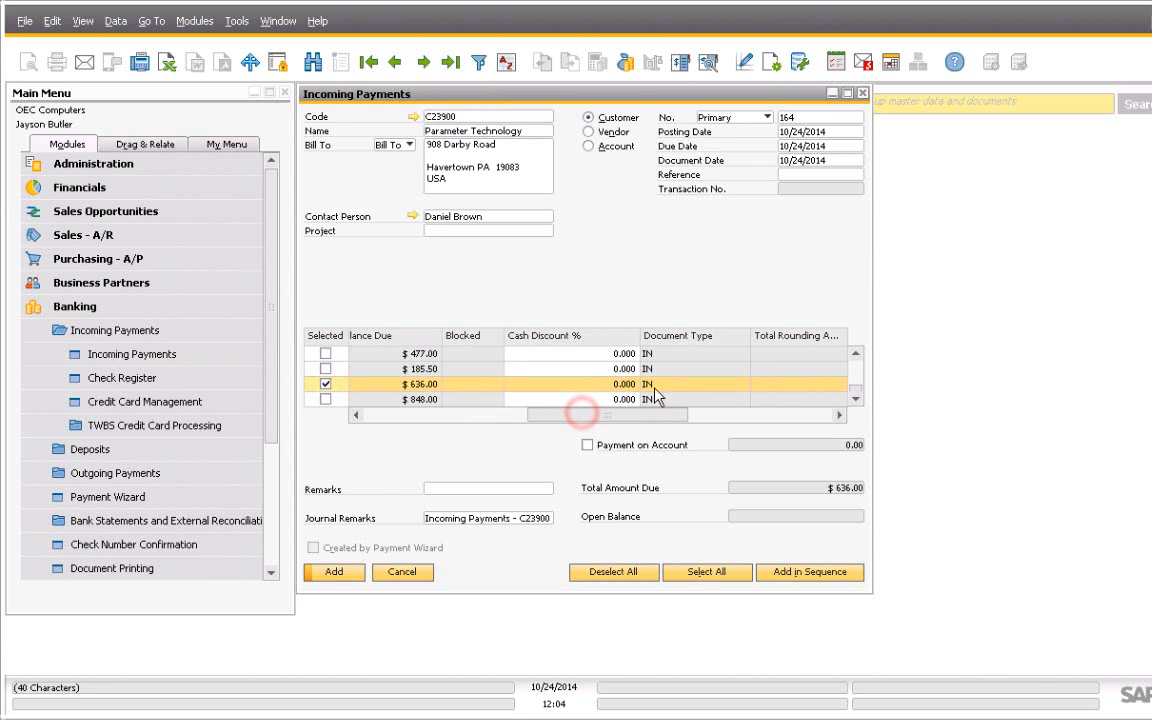
click(627, 68)
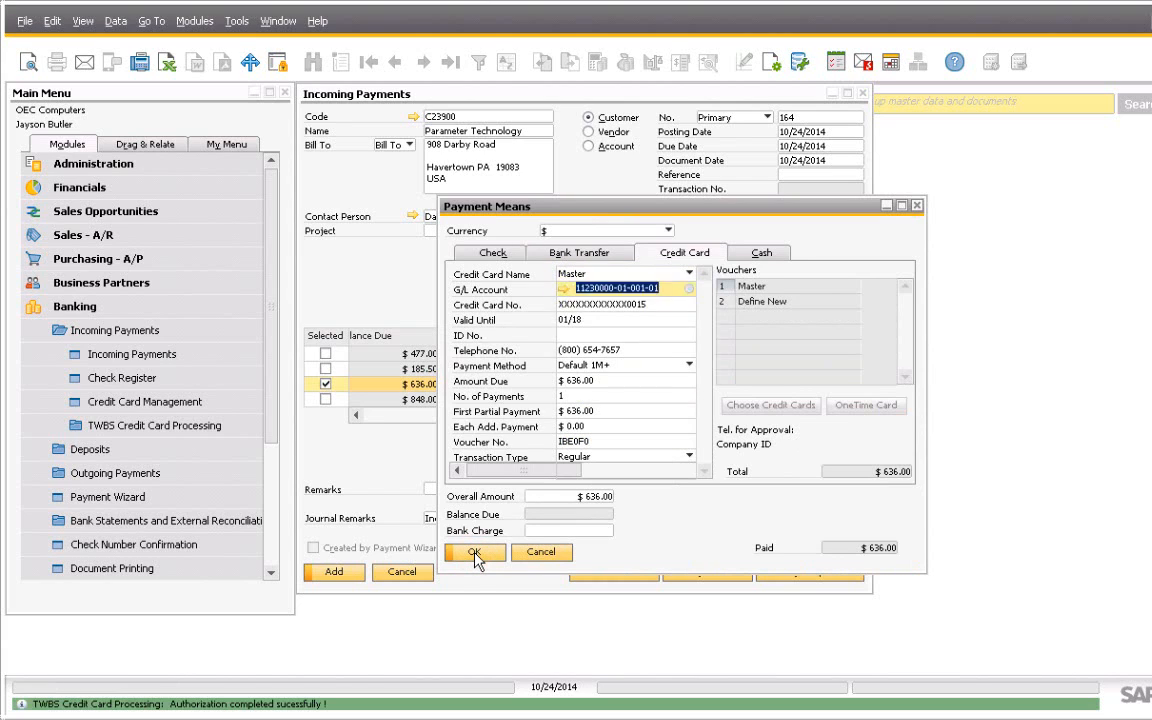
click(415, 390)
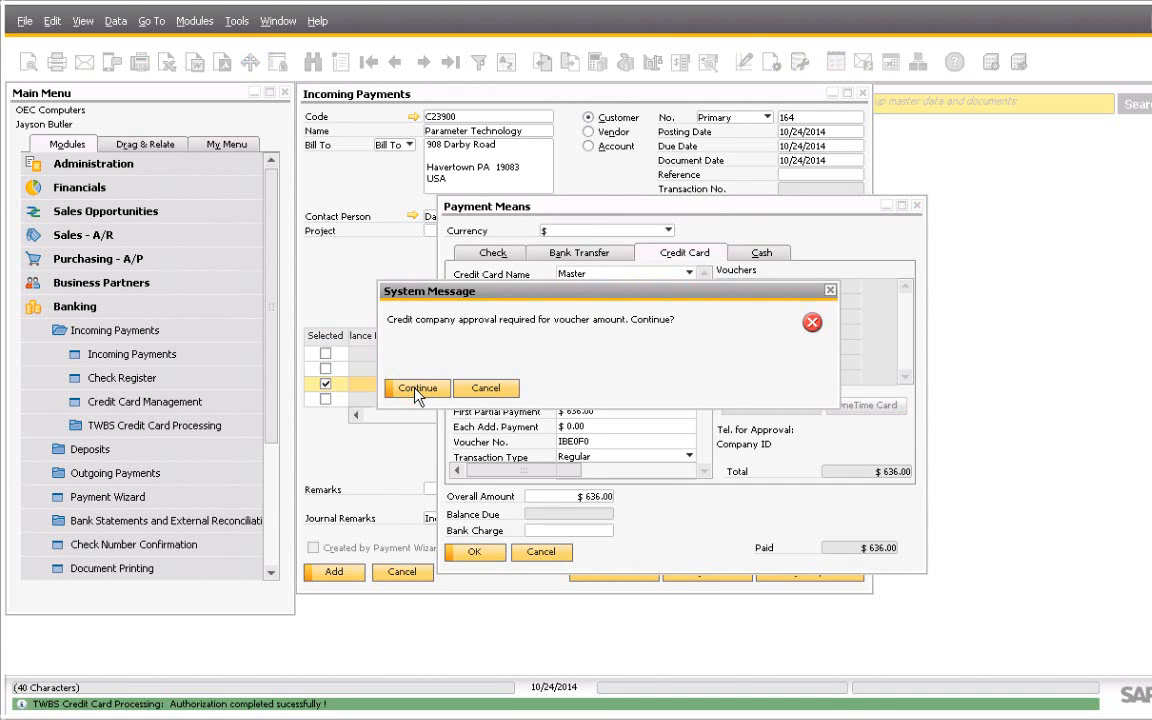
click(417, 390)
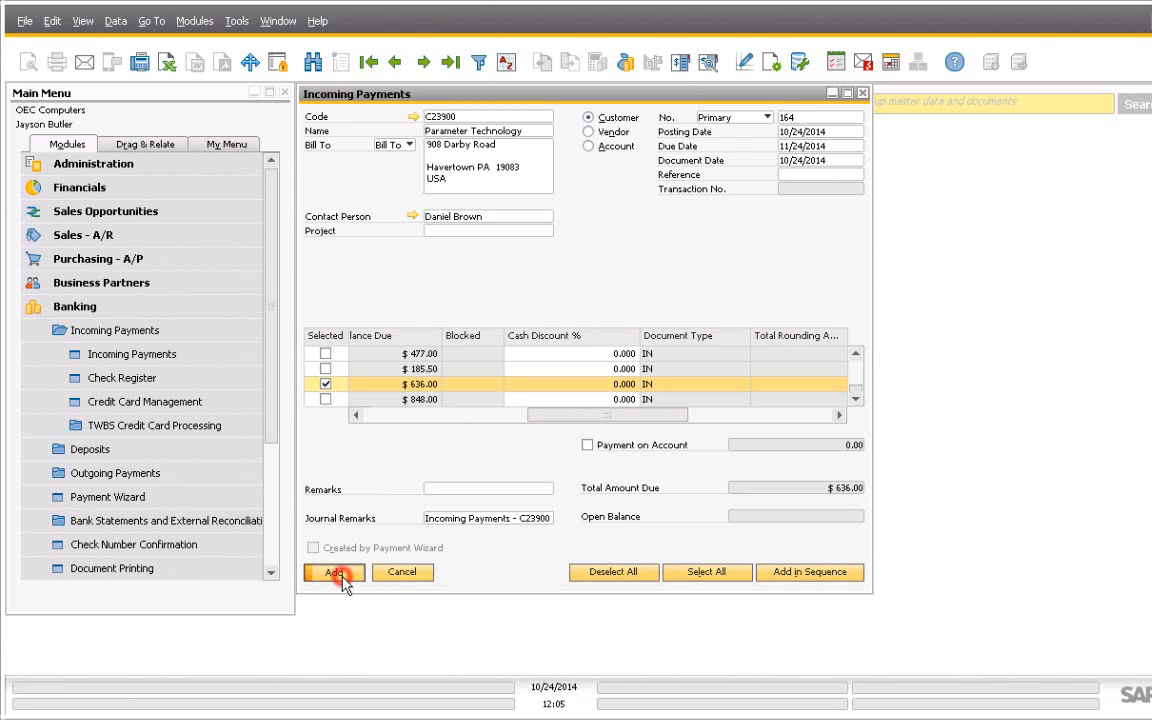
click(336, 573)
click(420, 390)
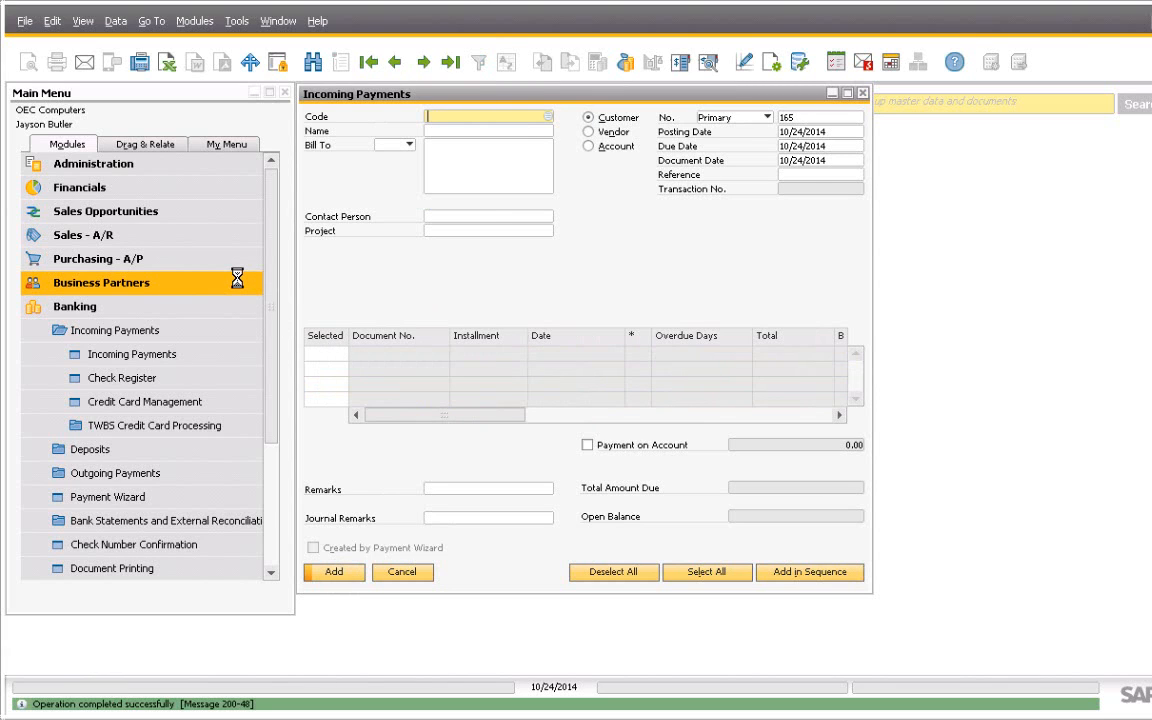
click(397, 62)
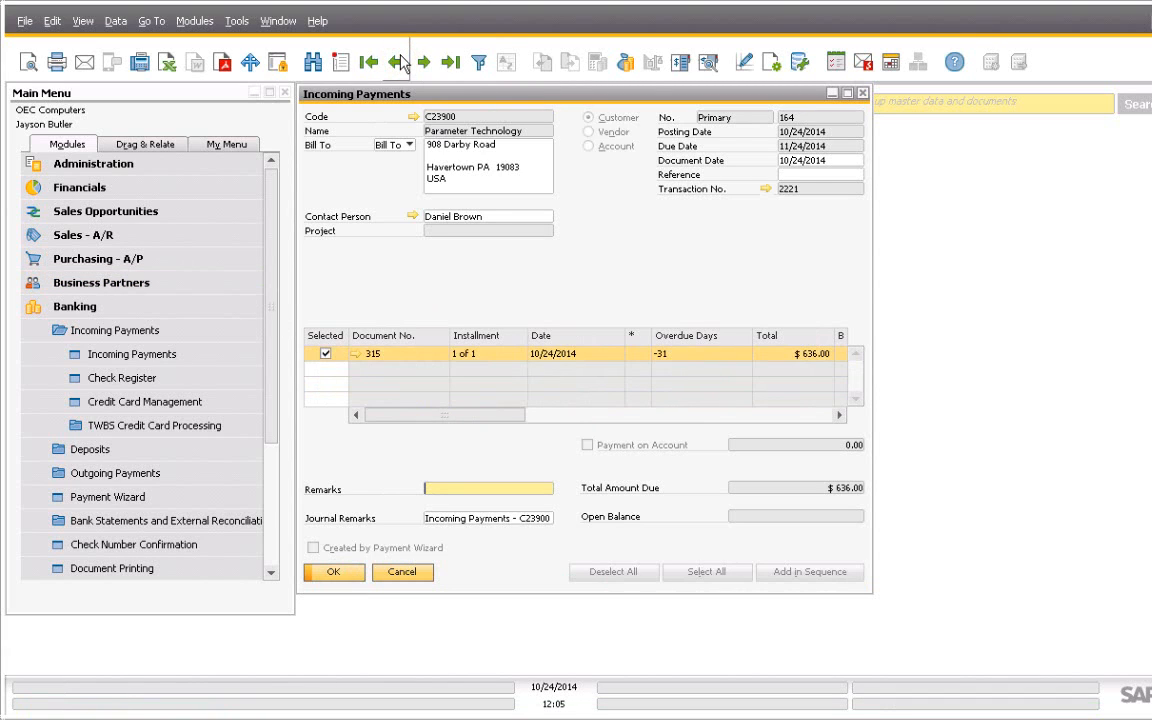
Step: Start a new incoming payment for customer Parameter Technology and select invoice 317 for payment
click(342, 64)
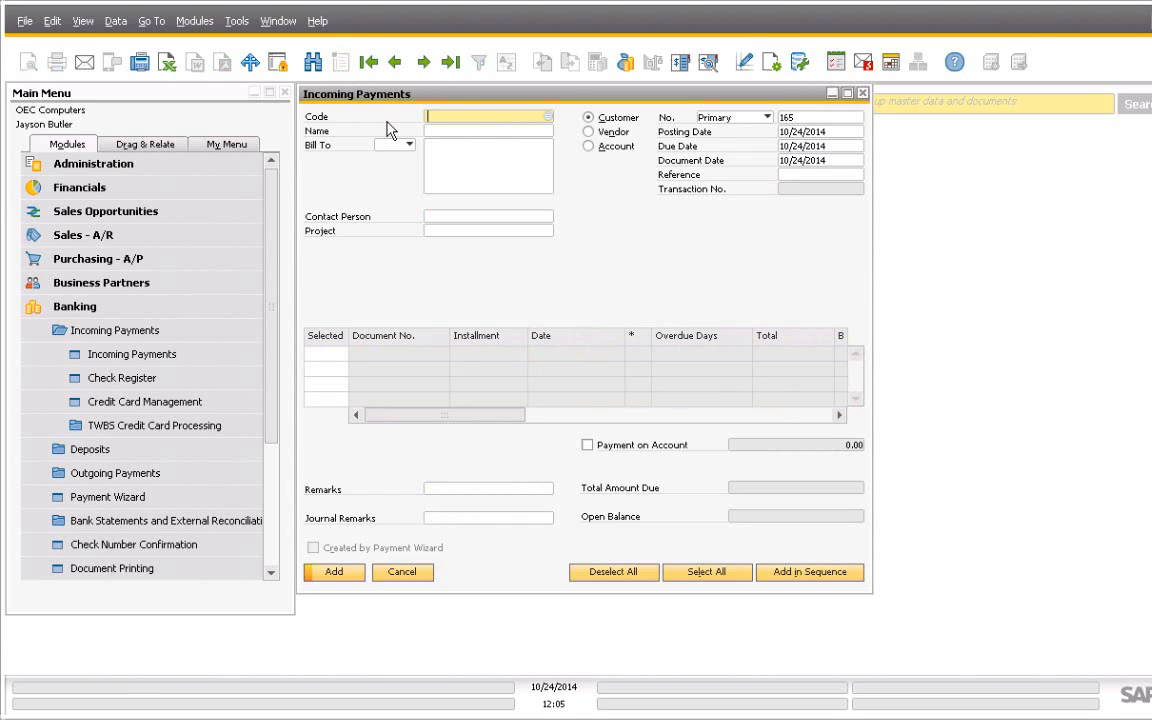
text(c23900)
key(Tab)
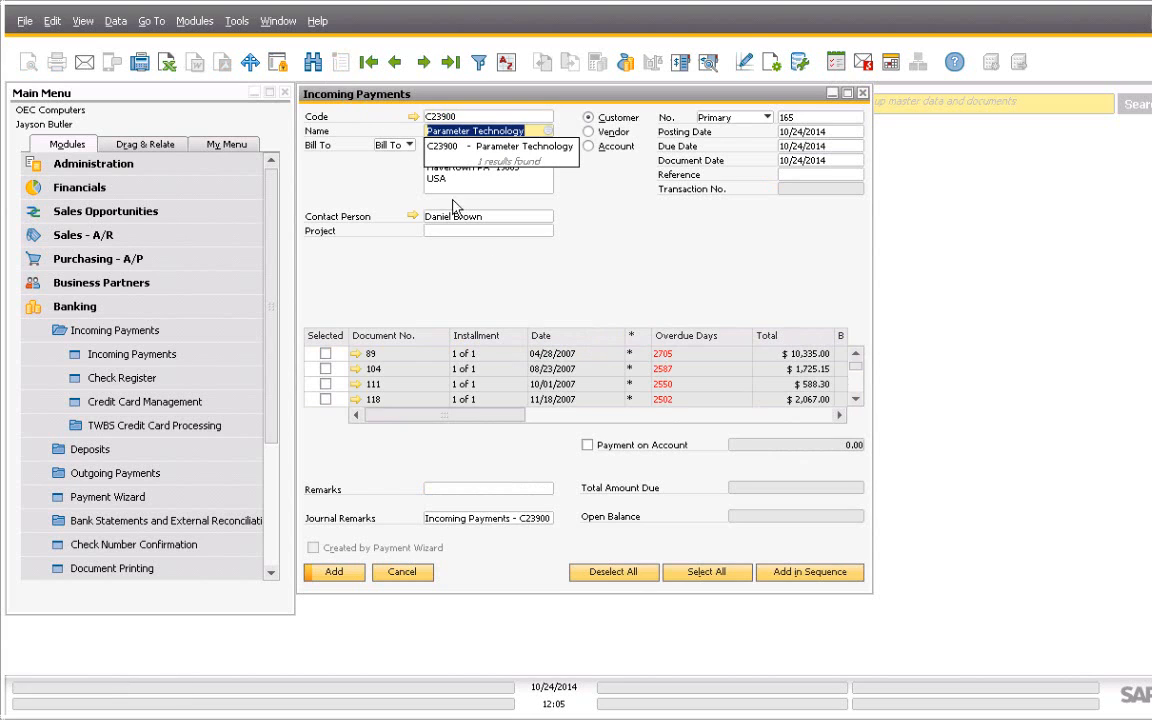
drag(858, 373, 858, 397)
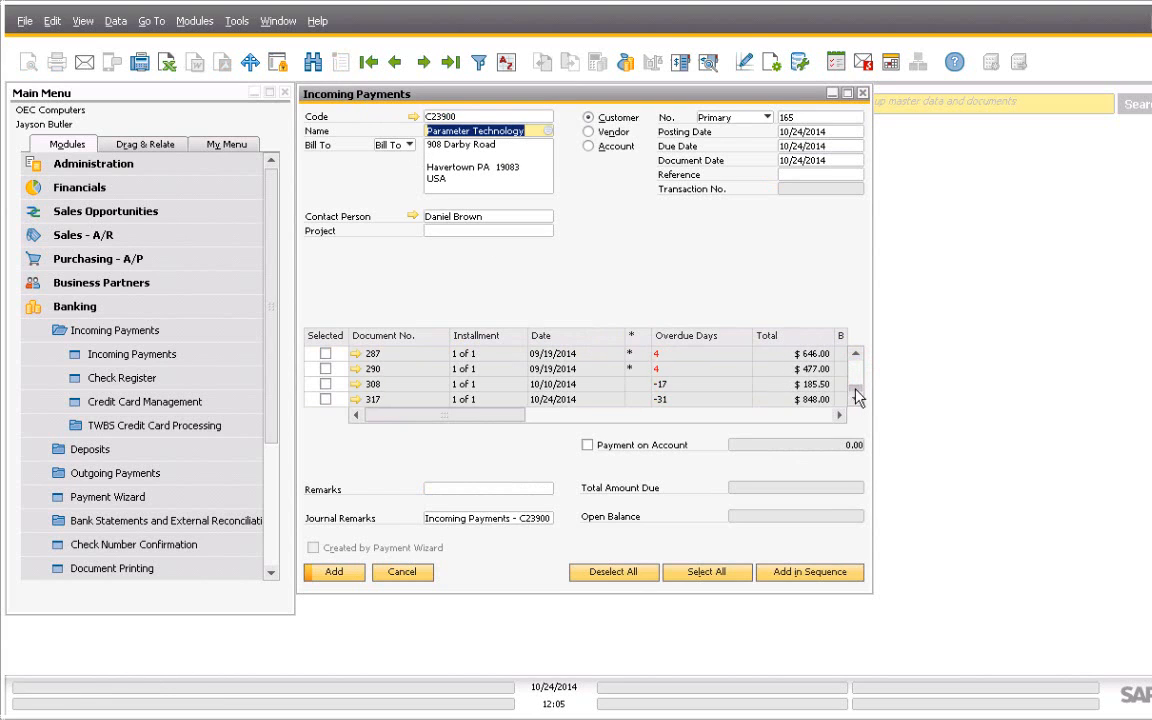
click(325, 399)
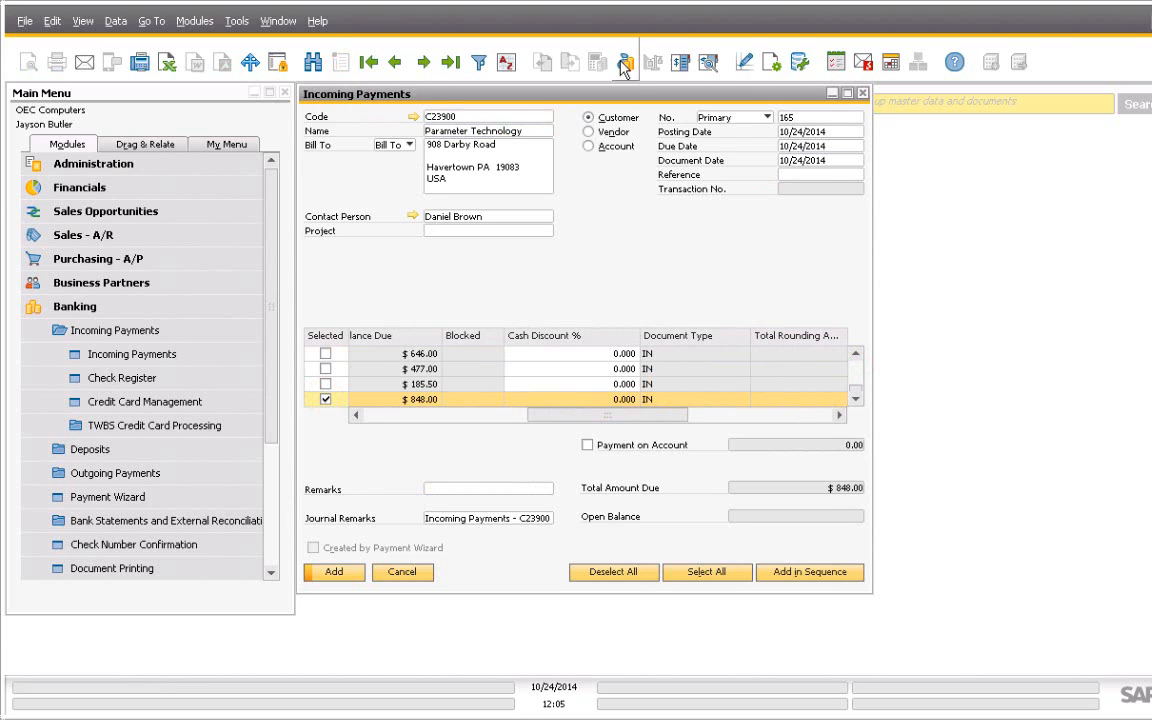
Step: Check the $325.00 Master and $523.00 Visa vouchers in the incoming payment's payment means and accept them as payment for invoice 317
click(624, 64)
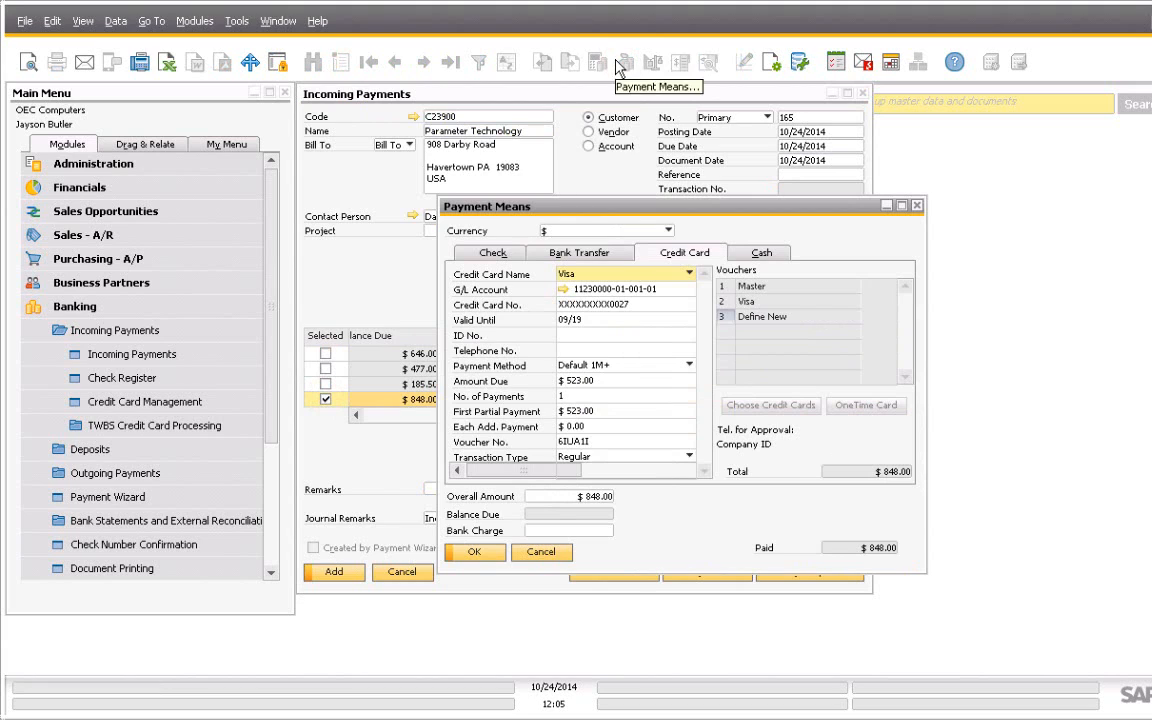
click(723, 287)
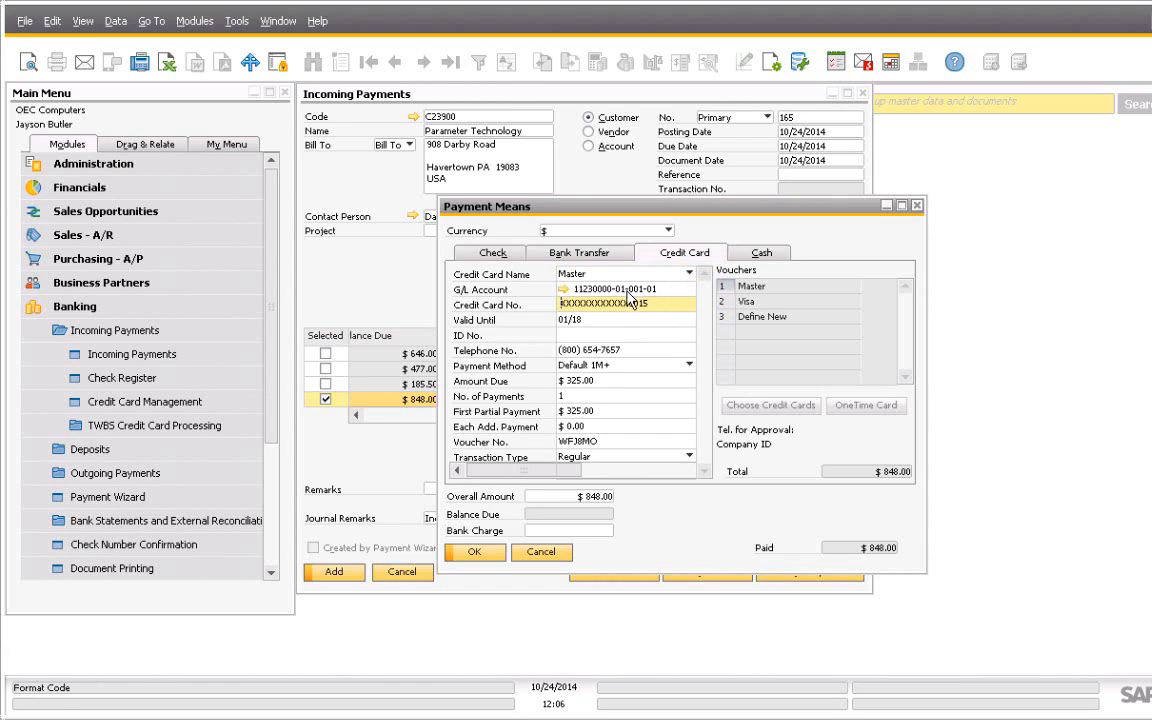
click(722, 301)
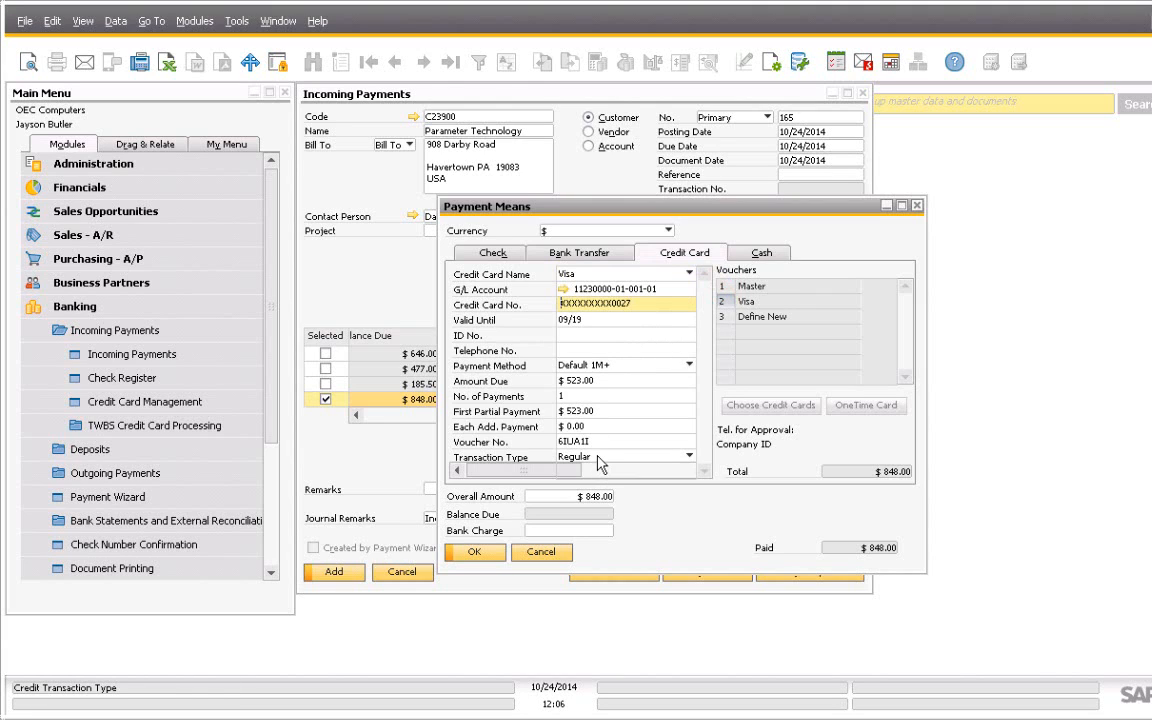
click(475, 549)
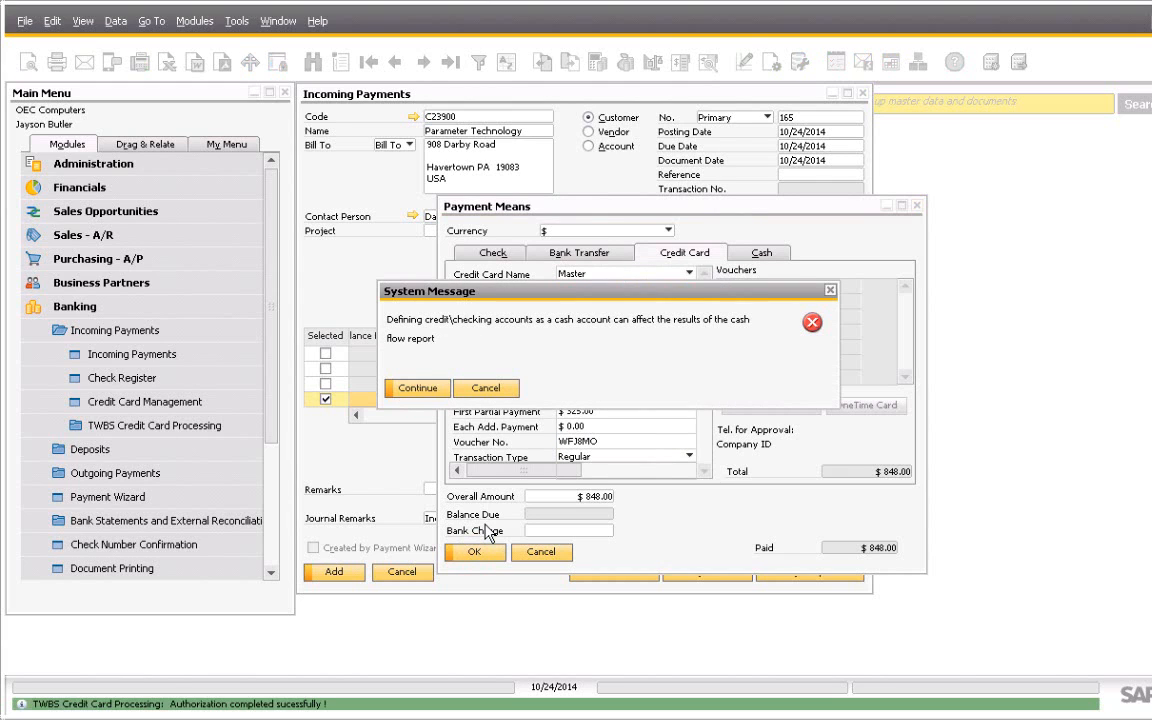
click(433, 390)
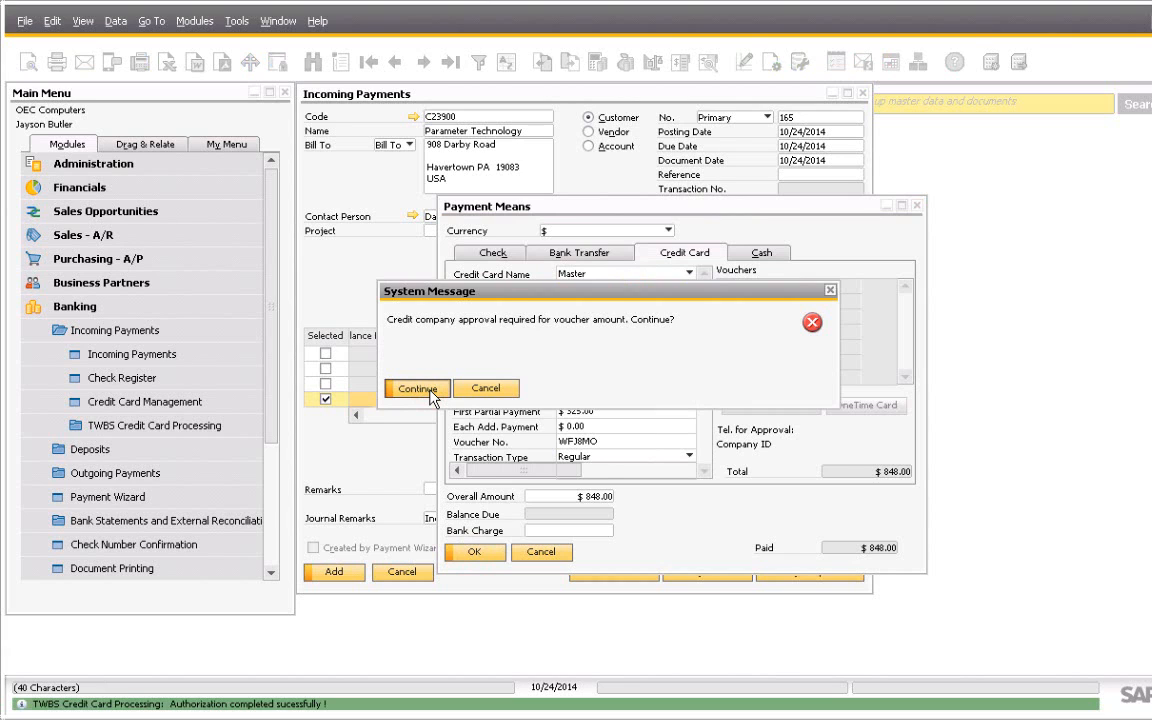
click(433, 393)
Step: Add the incoming payment for invoice 317 and display the saved record's Master and Visa vouchers
click(330, 571)
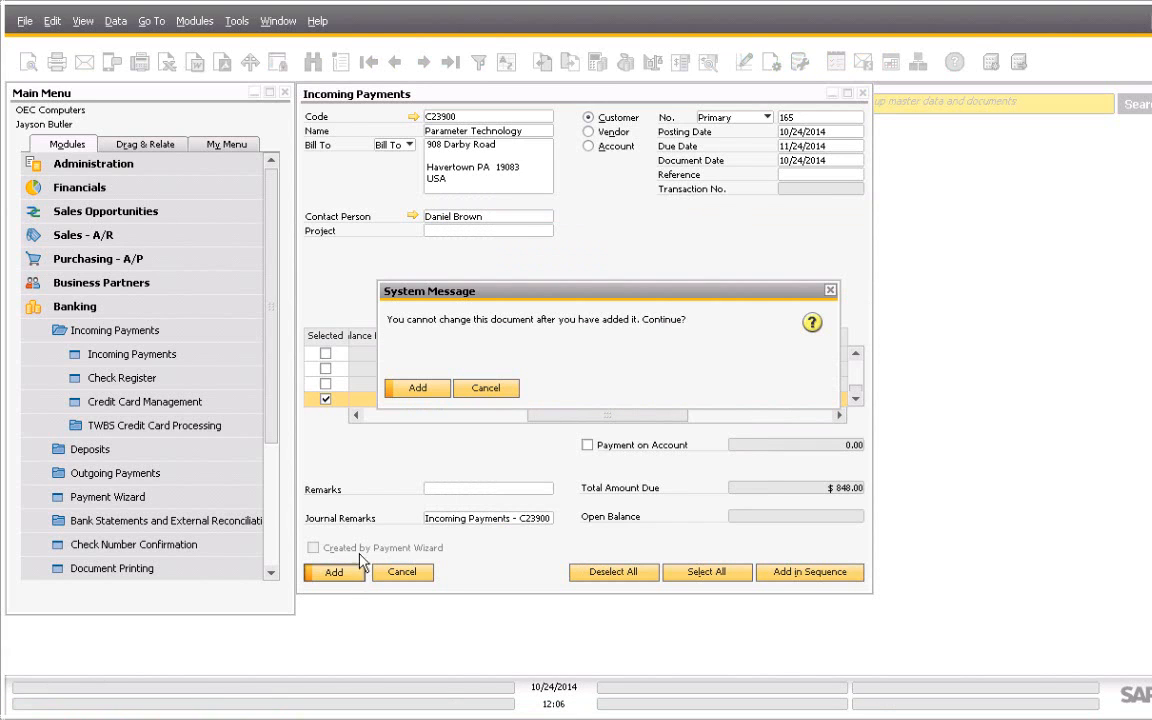
click(416, 388)
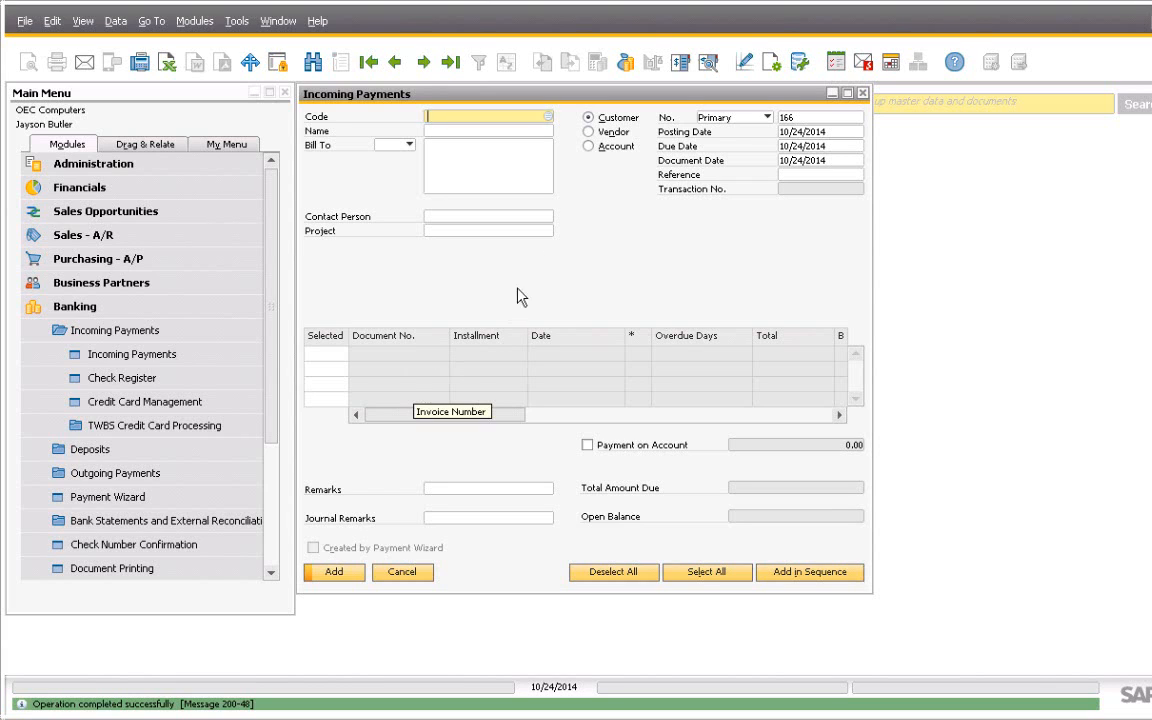
click(395, 63)
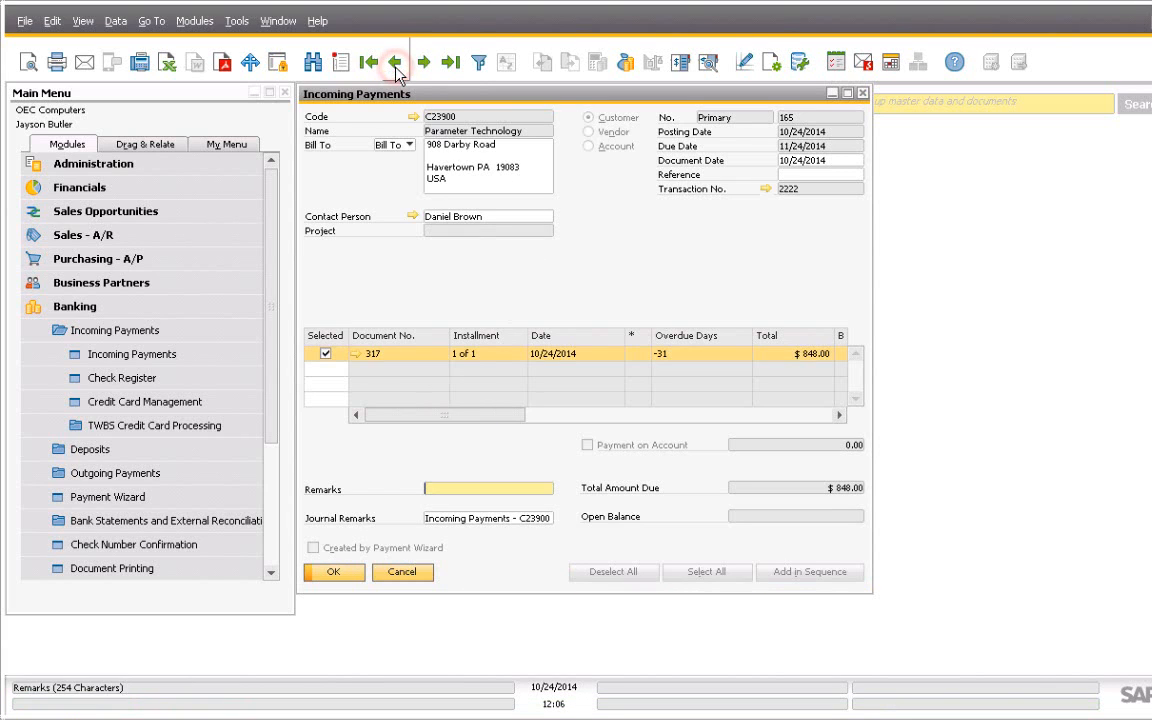
click(626, 68)
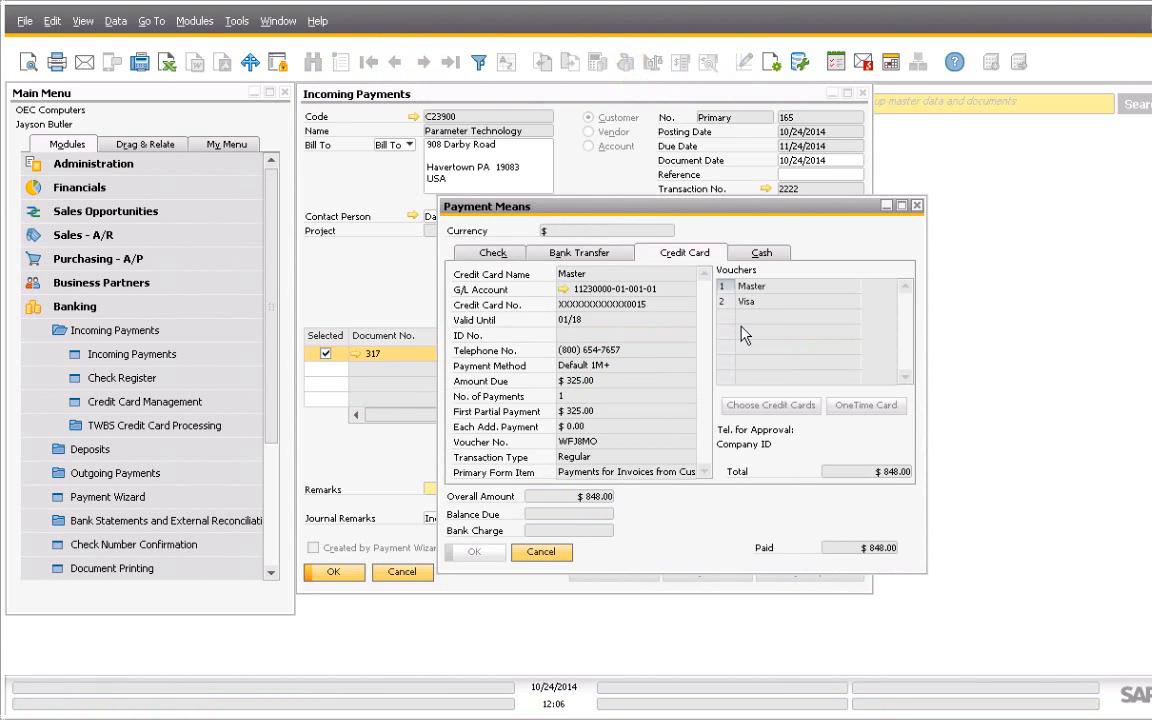
click(726, 302)
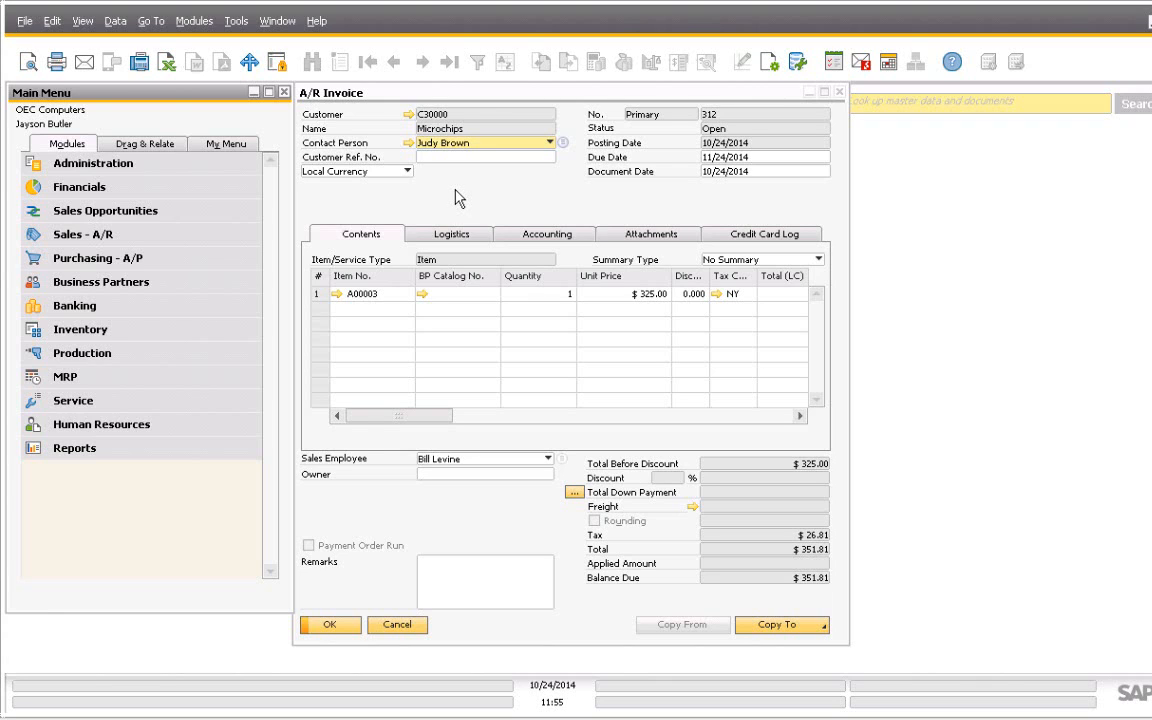
Step: Review the credit card log of A/R invoice 312 and run Settle and Pay on its $351.81 Master card authorization
click(750, 236)
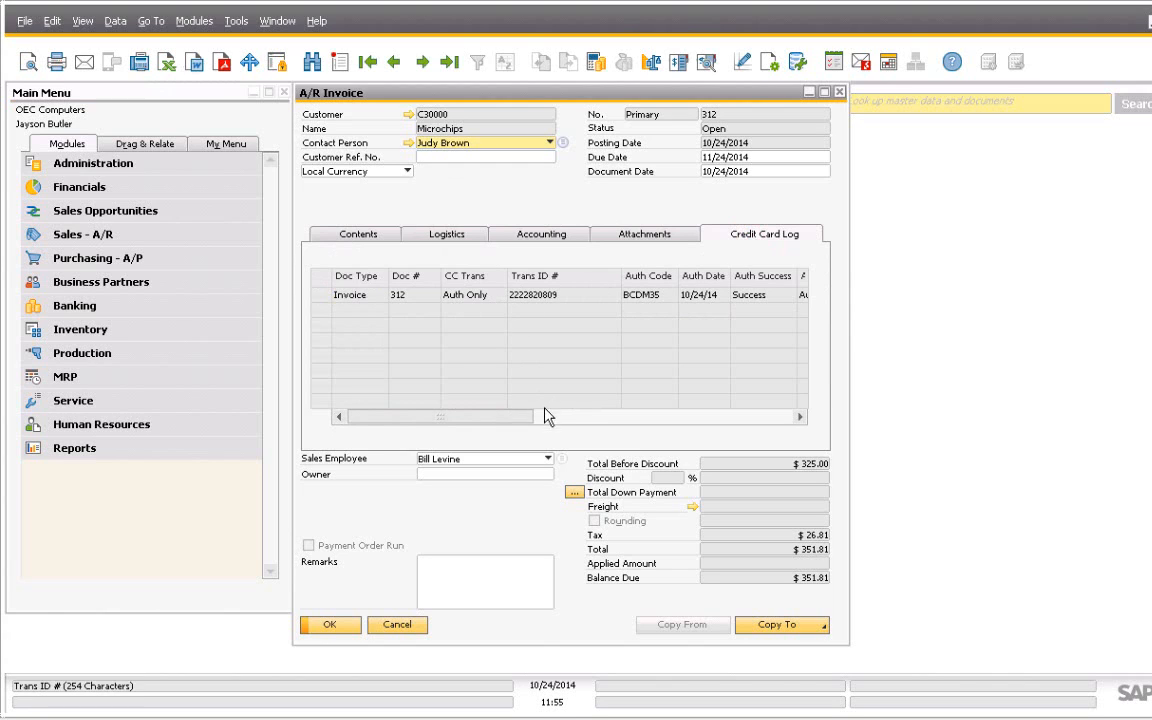
drag(515, 416, 584, 427)
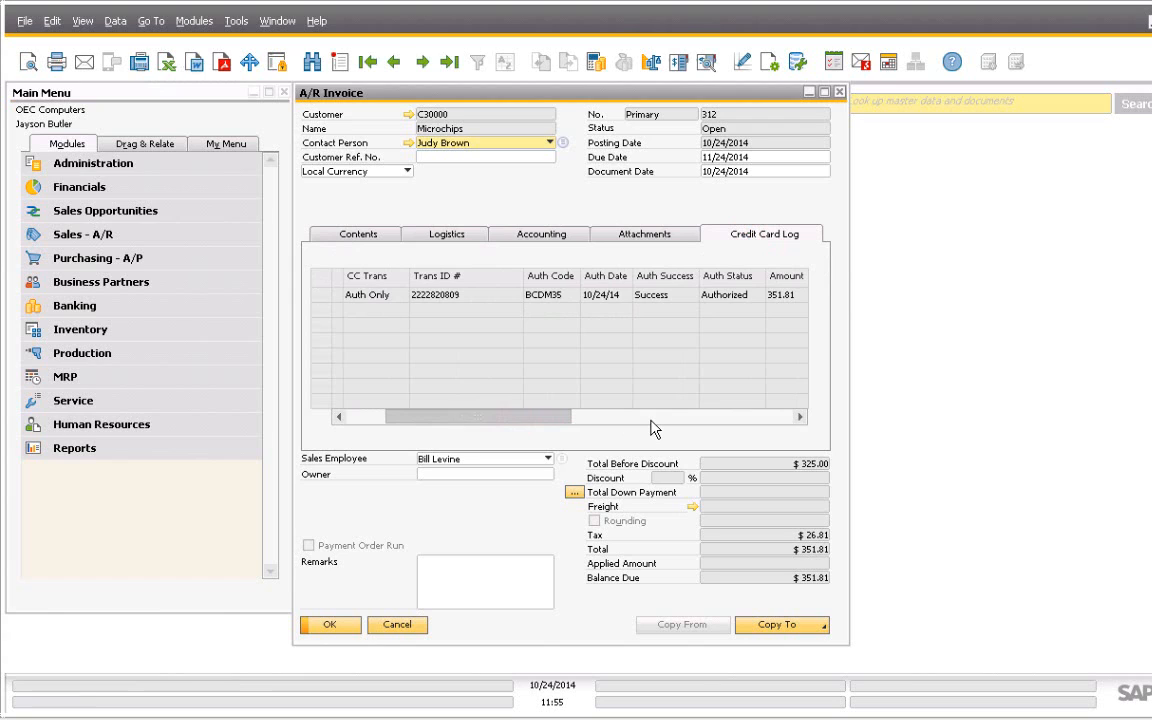
click(650, 420)
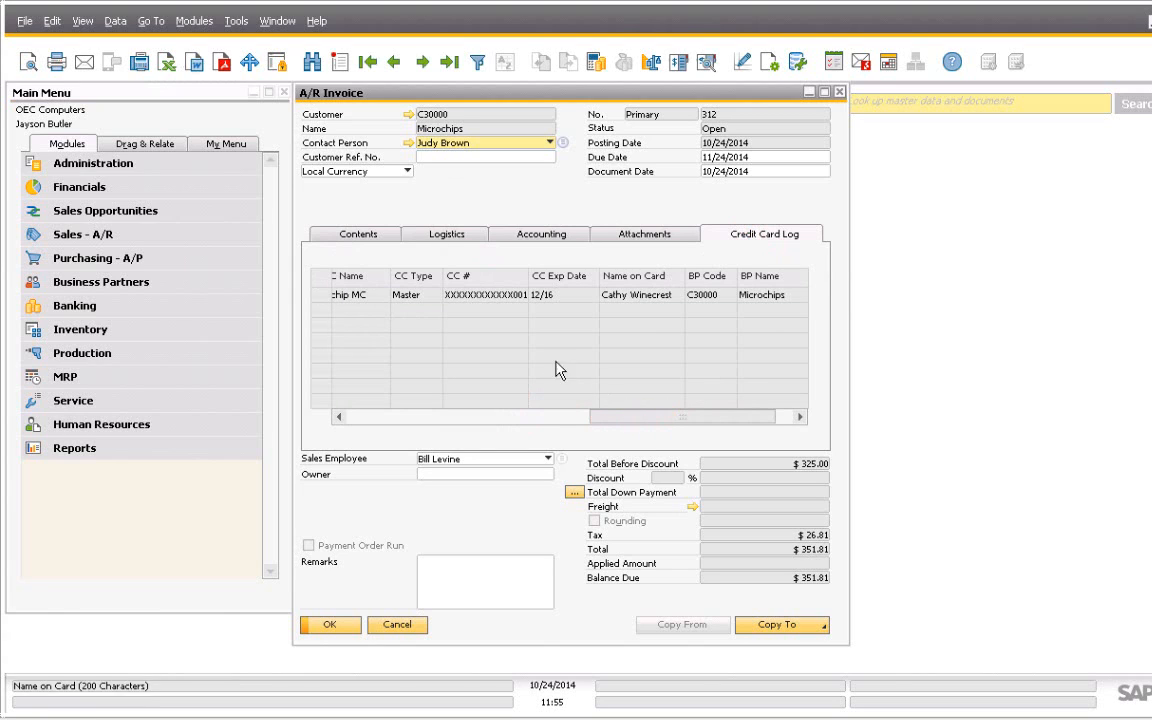
click(537, 416)
right_click(556, 215)
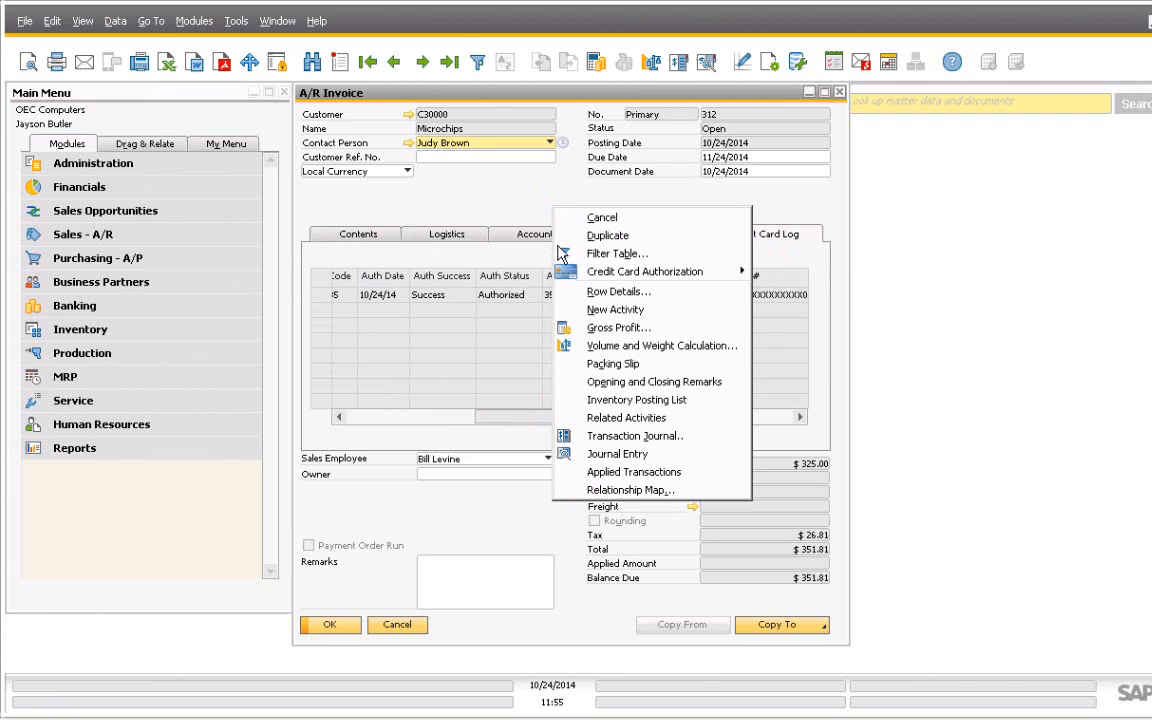
mouse_move(700, 277)
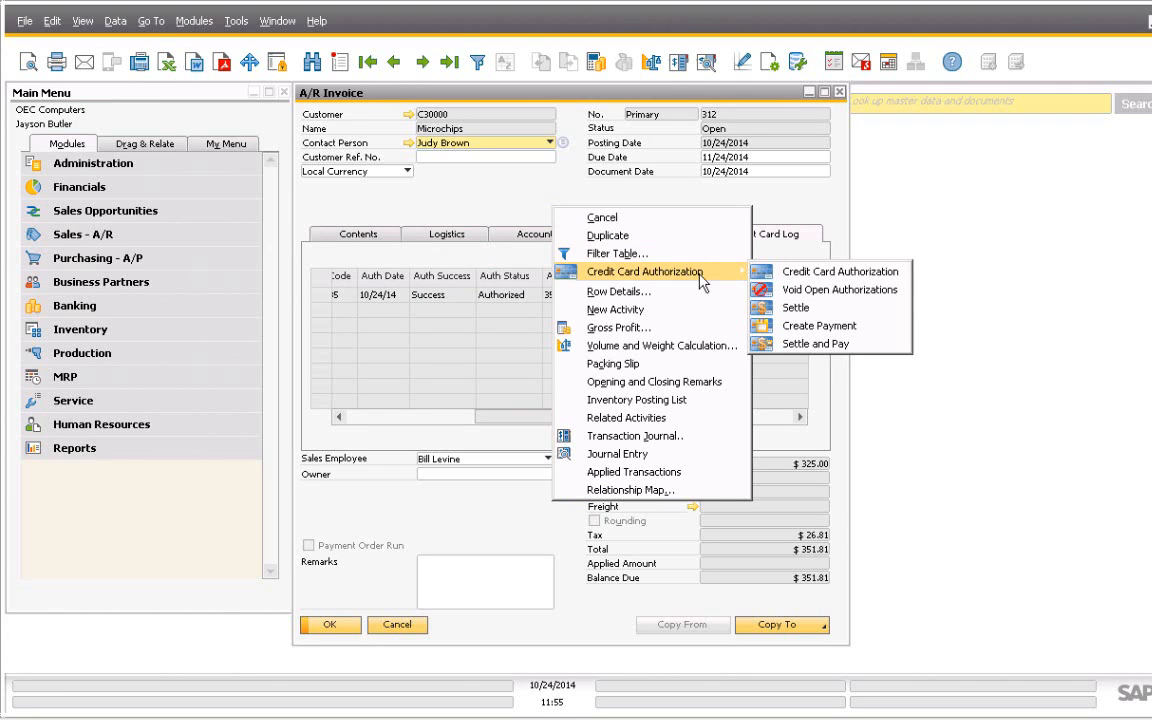
click(815, 344)
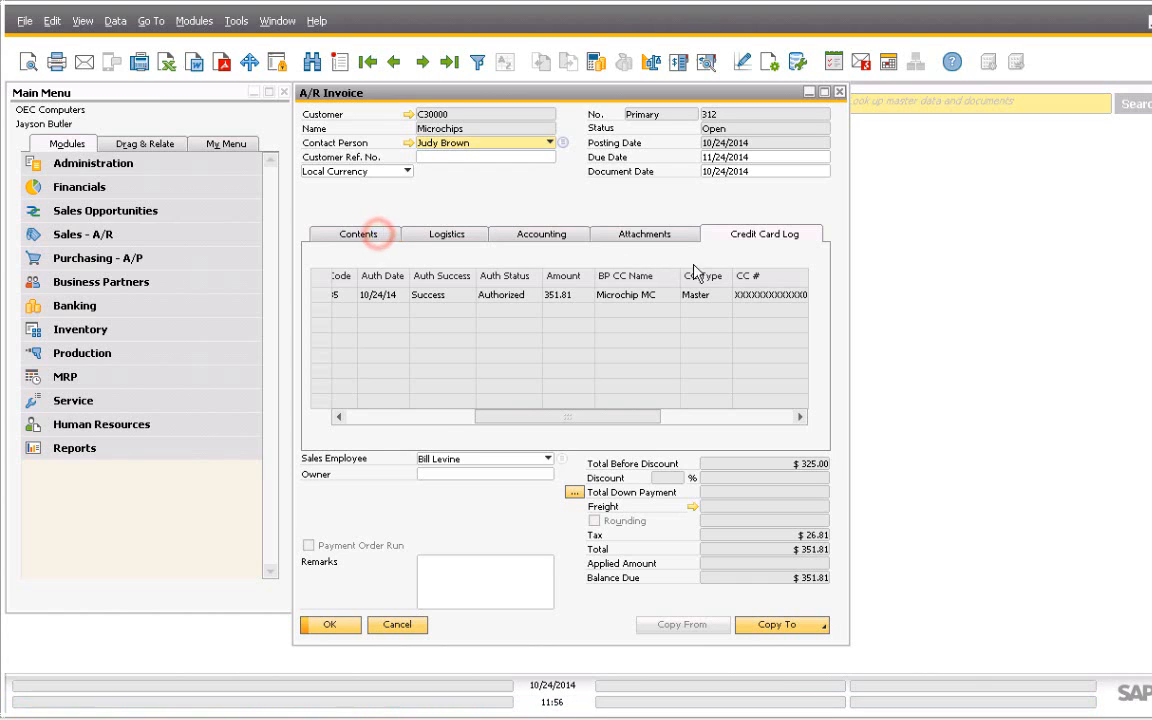
Step: Refresh invoice 312's credit card log and review the latest incoming payment recorded against the invoice
click(378, 236)
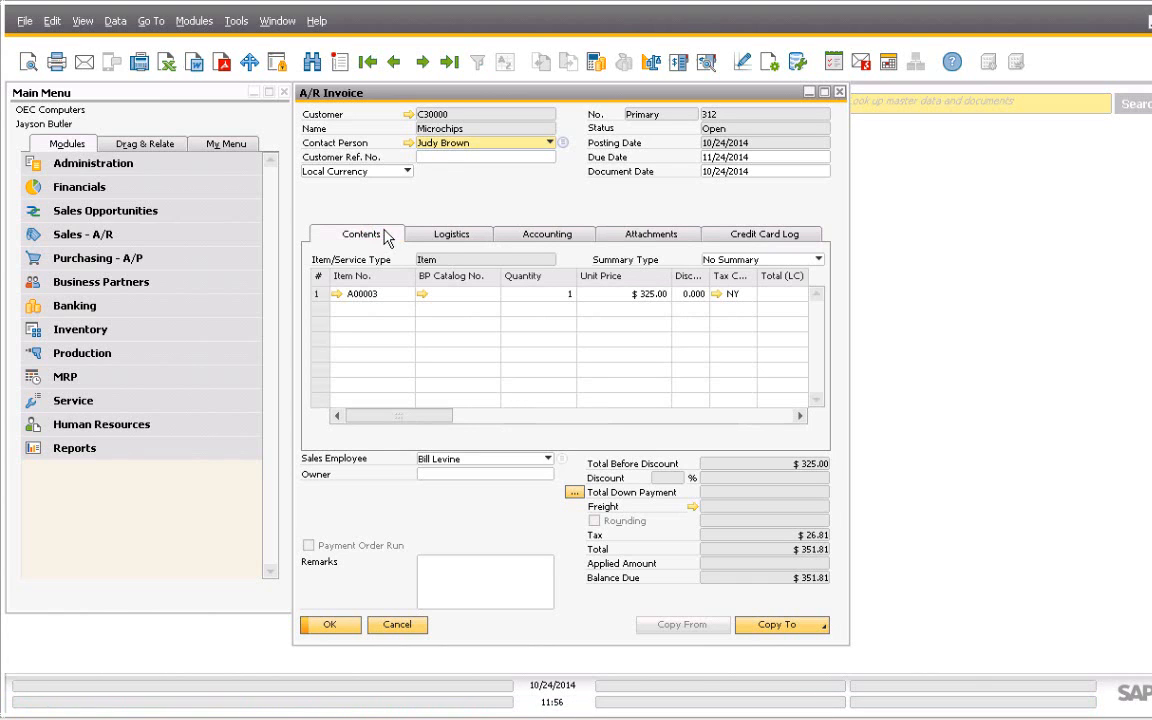
click(719, 238)
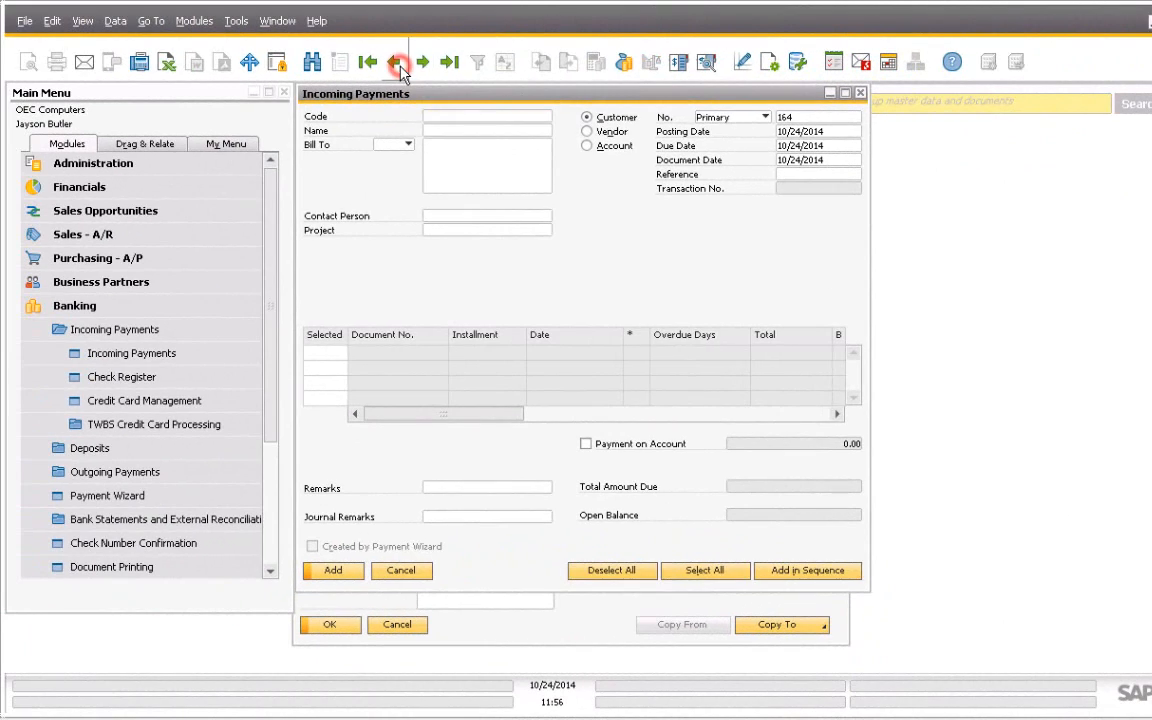
click(394, 63)
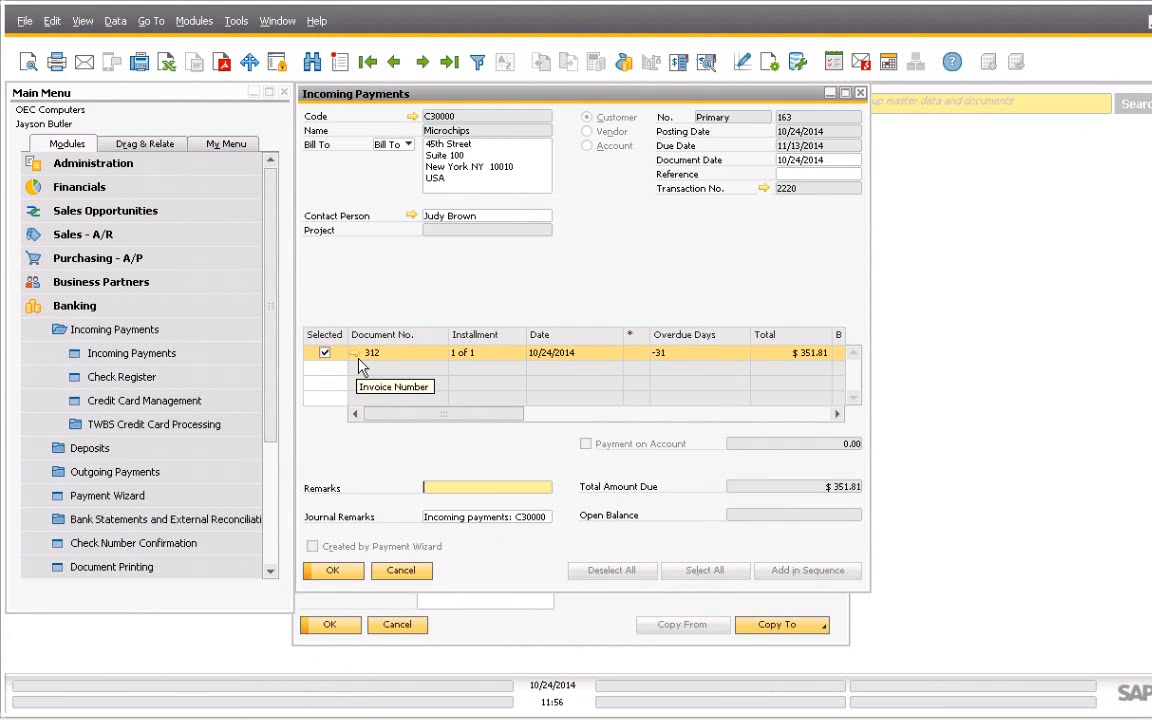
click(859, 94)
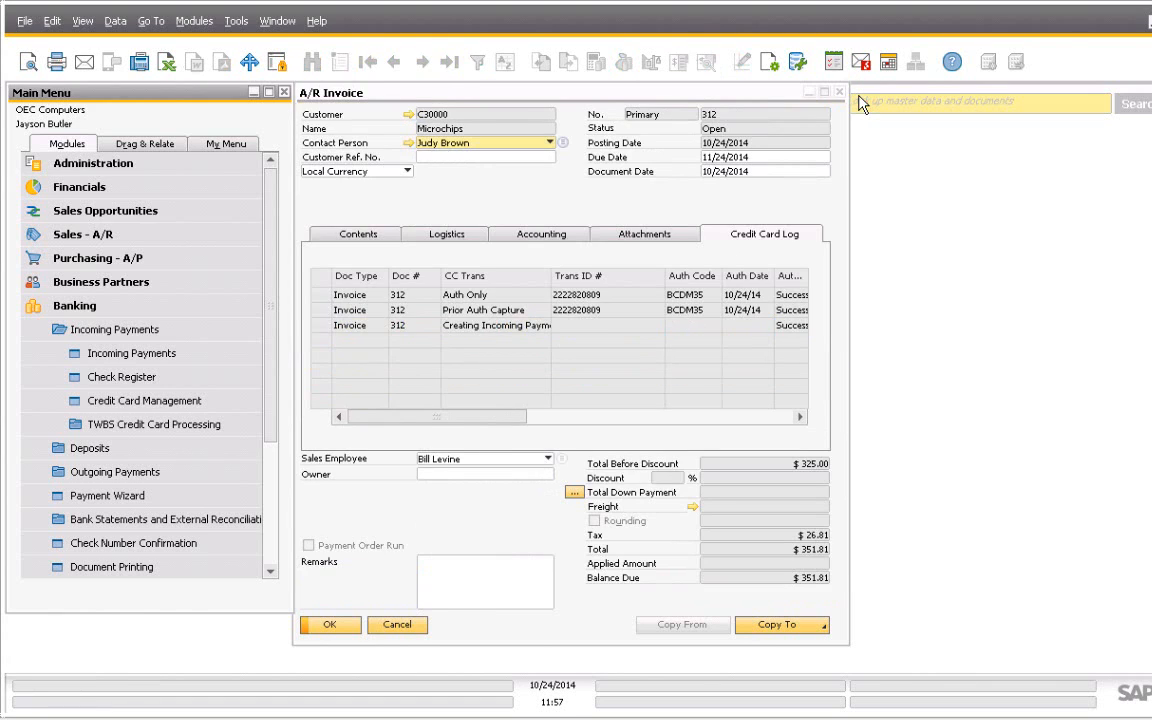